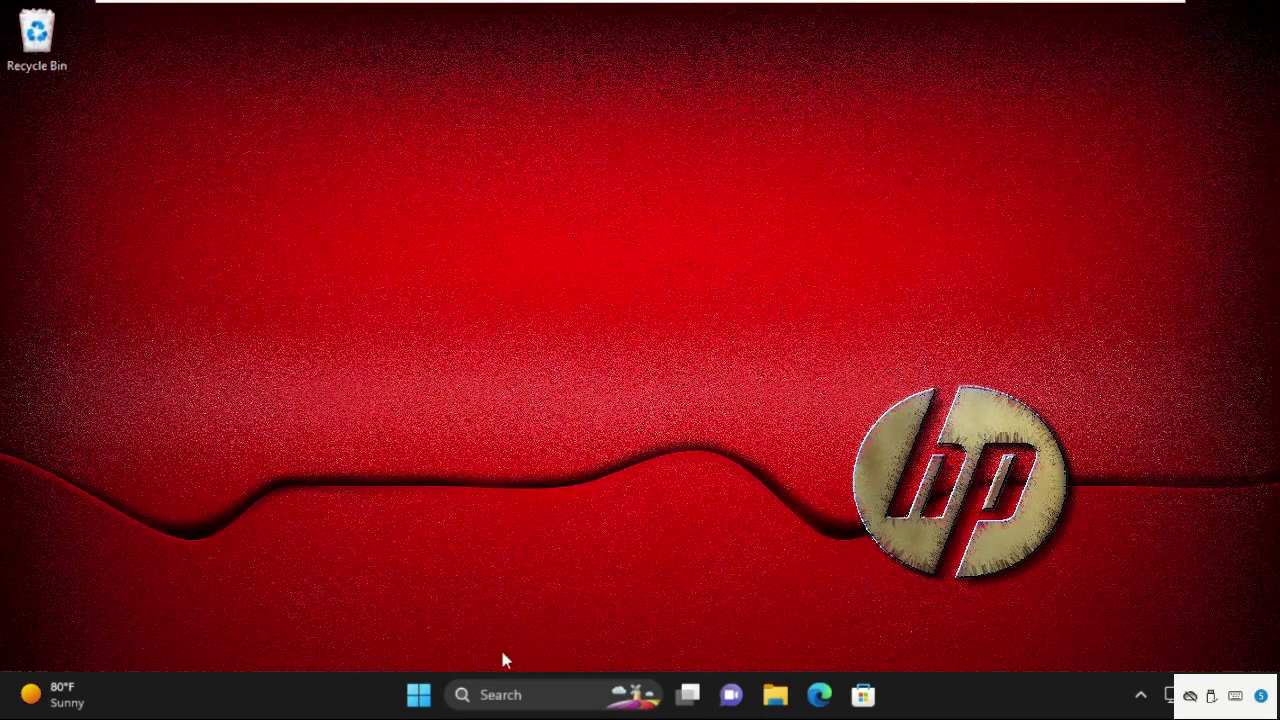
Open Settings from the Win+X menu and show the Installed apps list
right_click(418, 697)
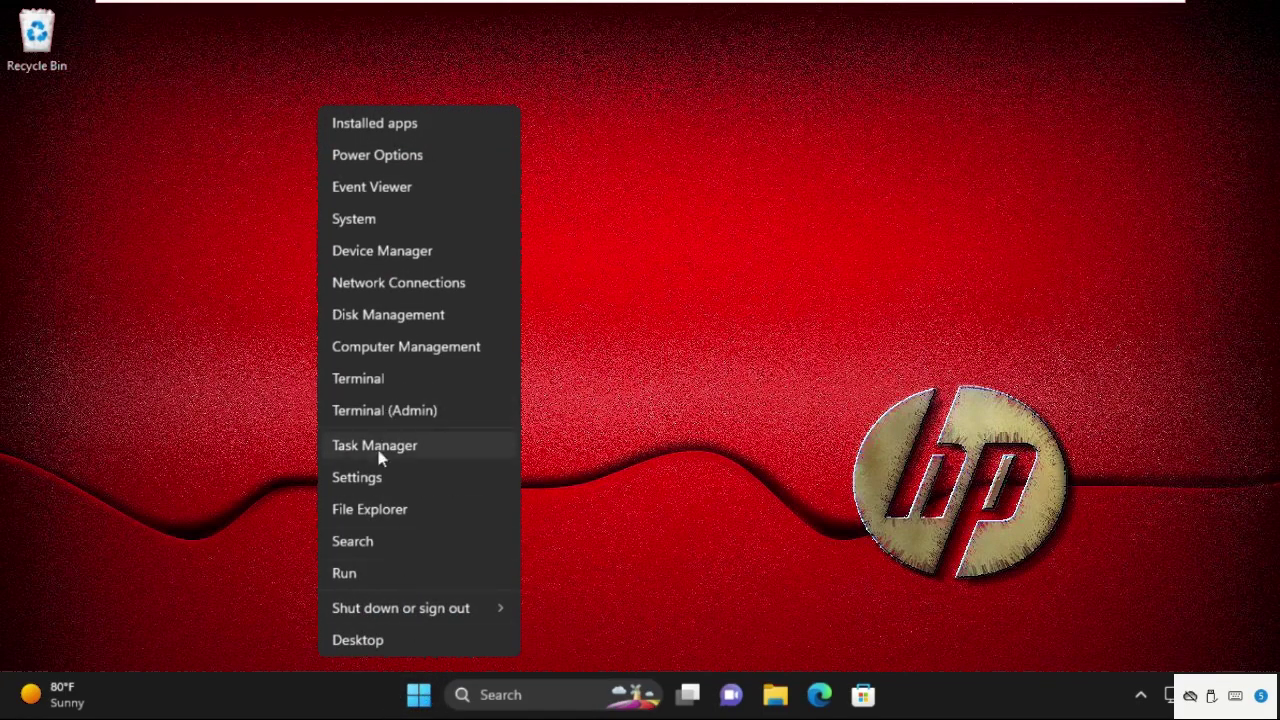
left_click(385, 484)
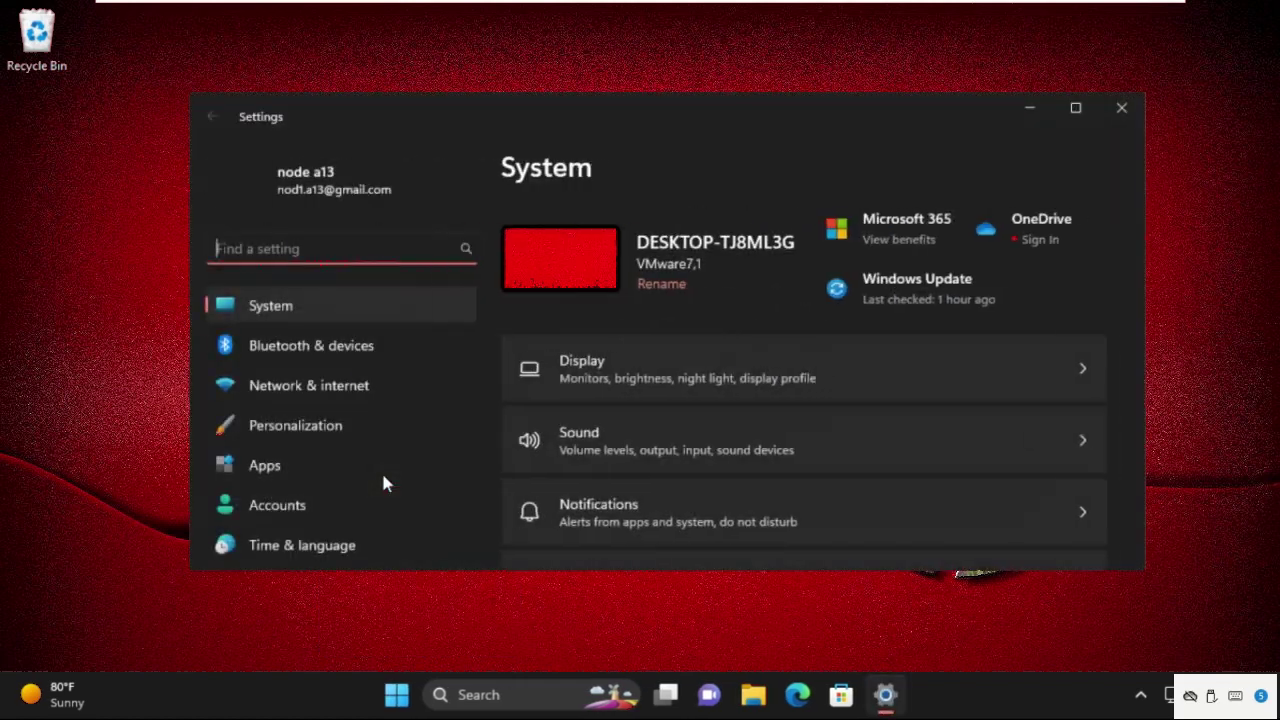
left_click(279, 478)
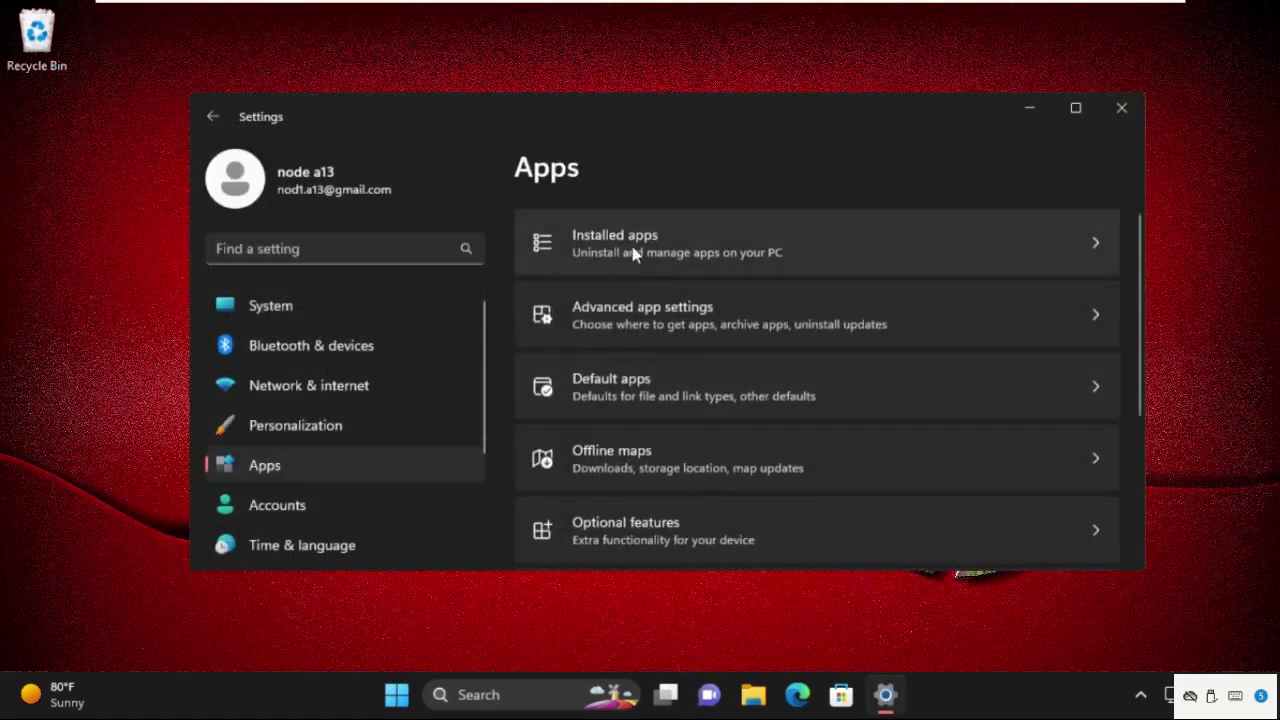
left_click(818, 242)
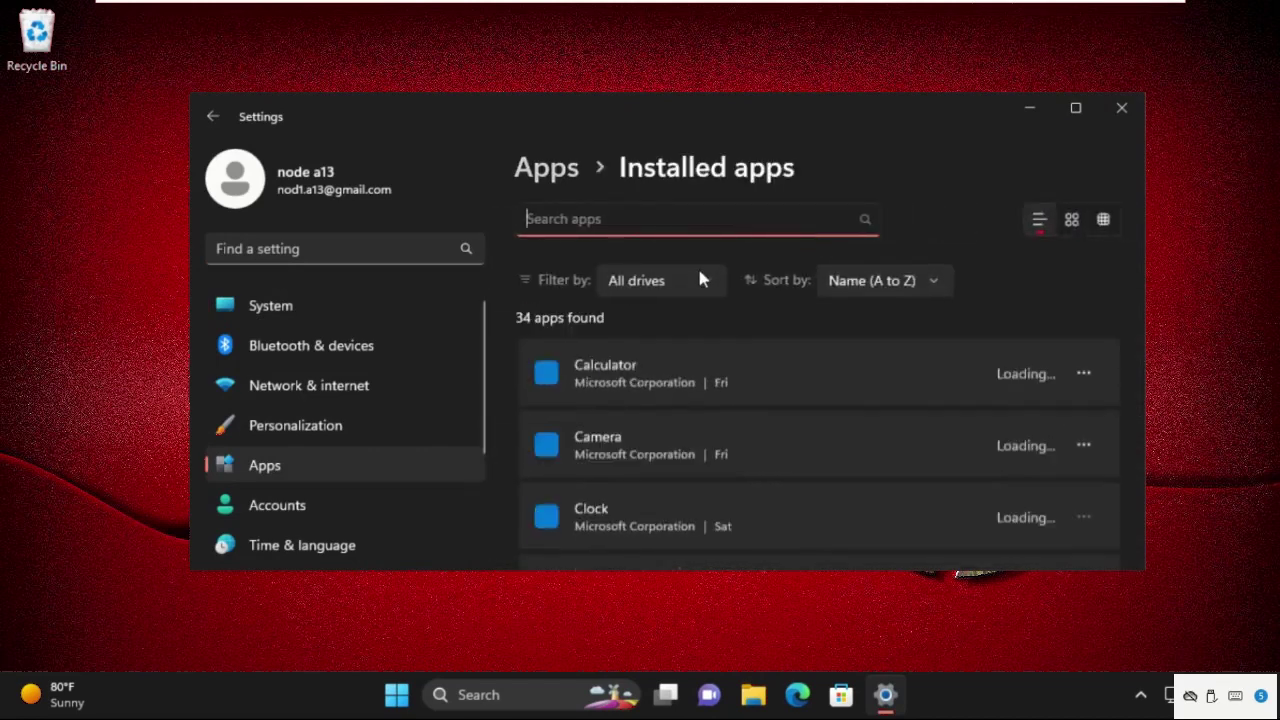
Filter installed apps by 'sto' and bring up Microsoft Store's options menu
scroll(716, 425, "down", 3)
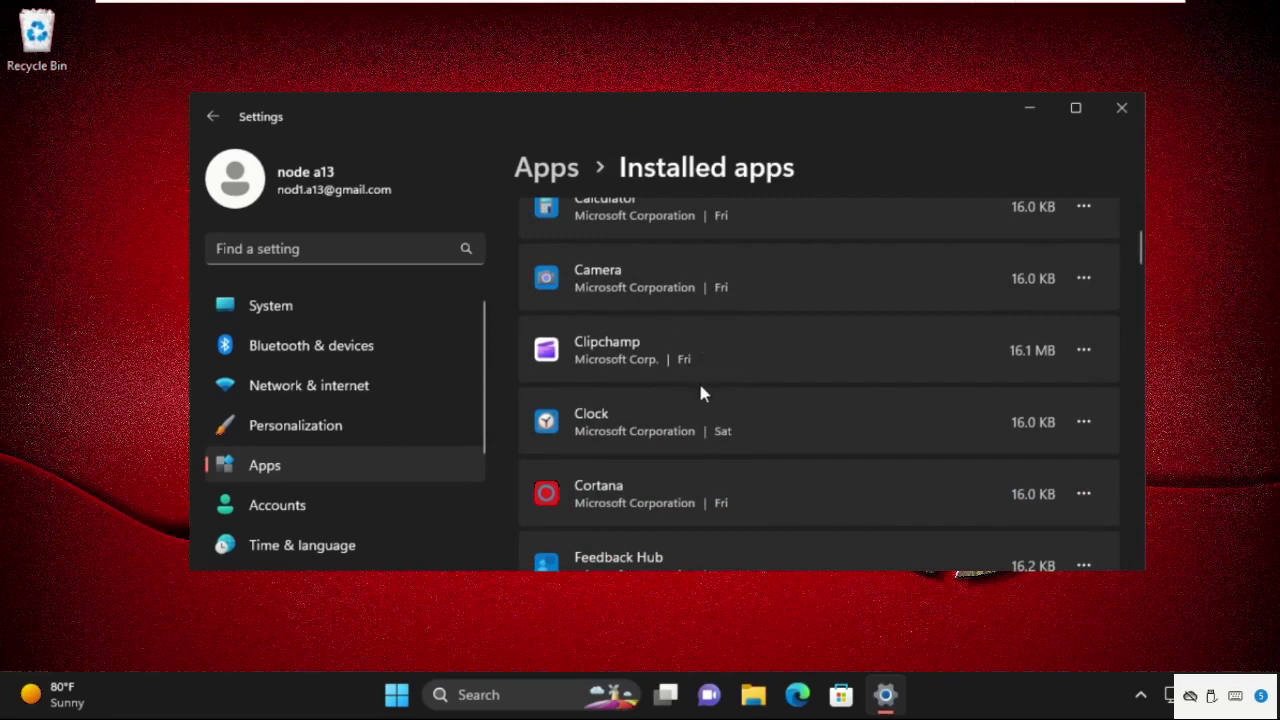
scroll(700, 393, "up", 3)
left_click(634, 221)
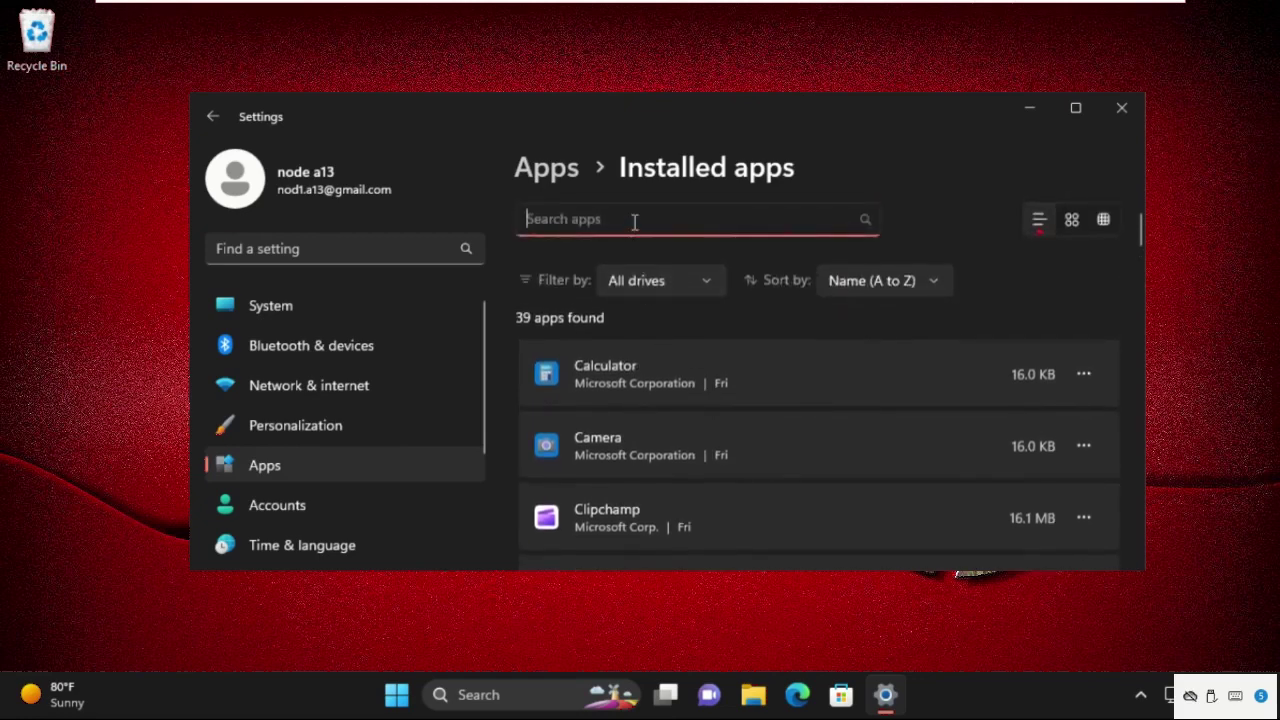
type("sto")
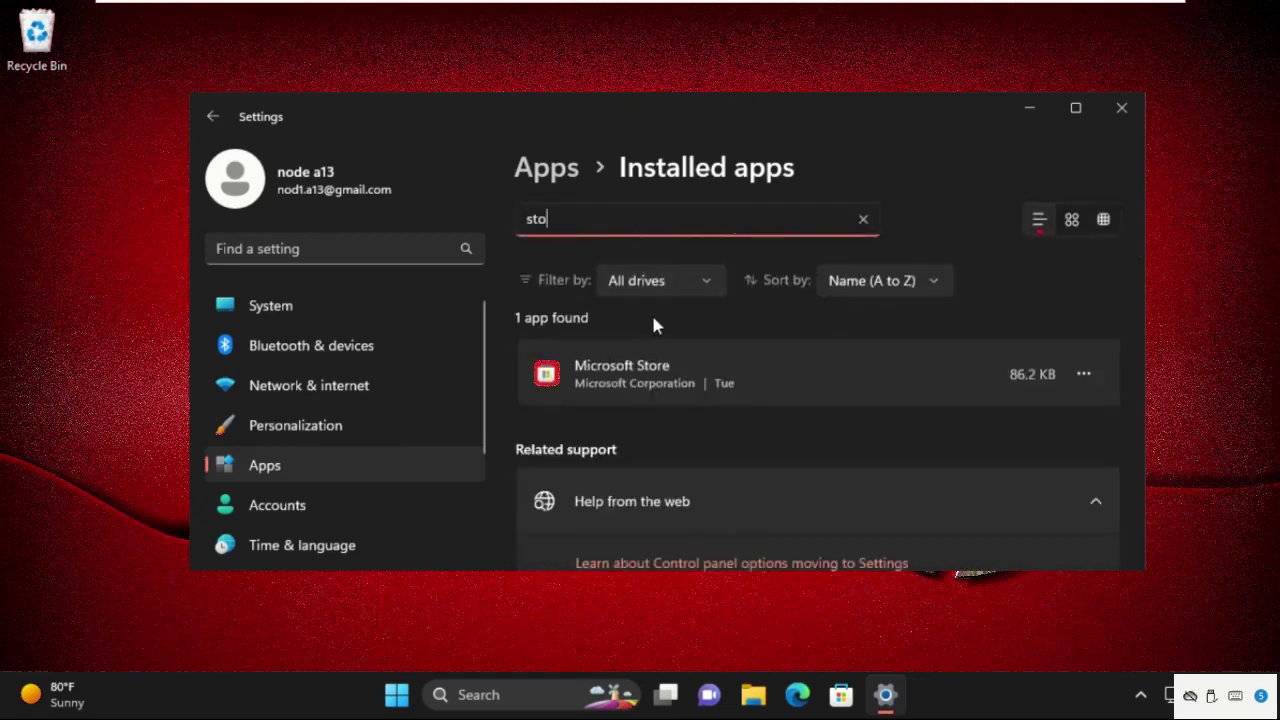
left_click(1084, 376)
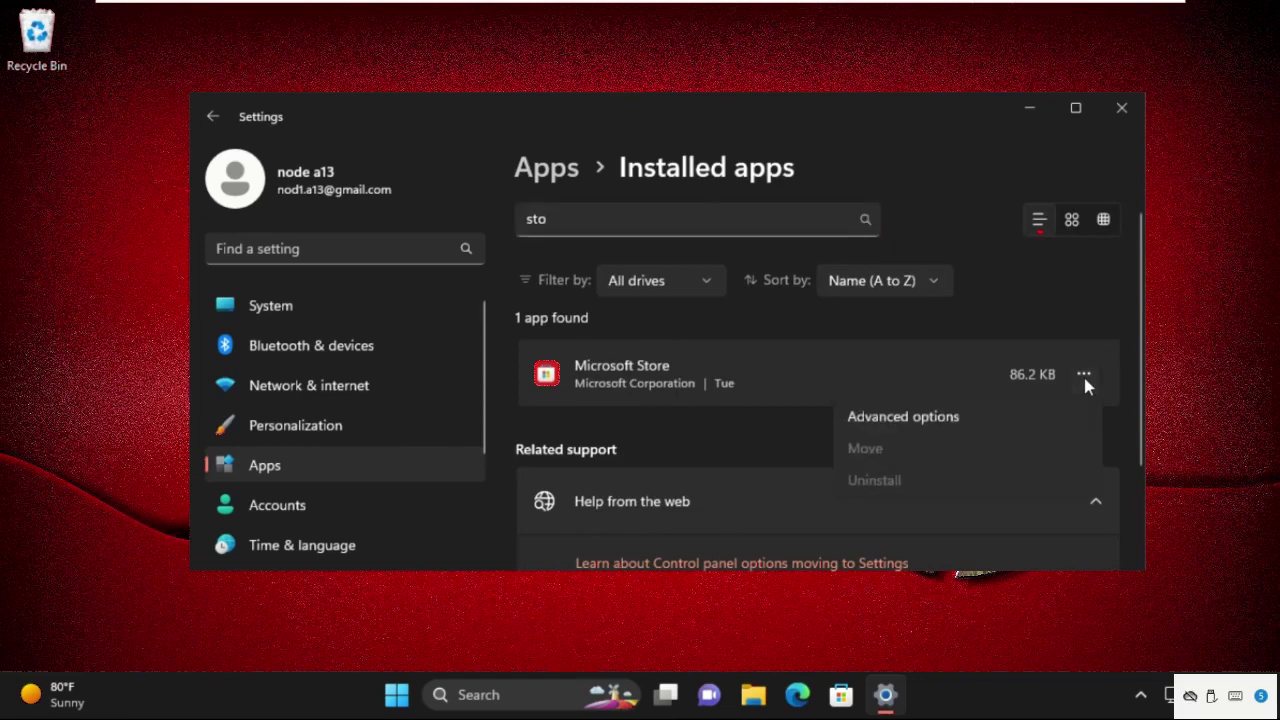
Repair the Microsoft Store app from its Advanced options page
left_click(920, 413)
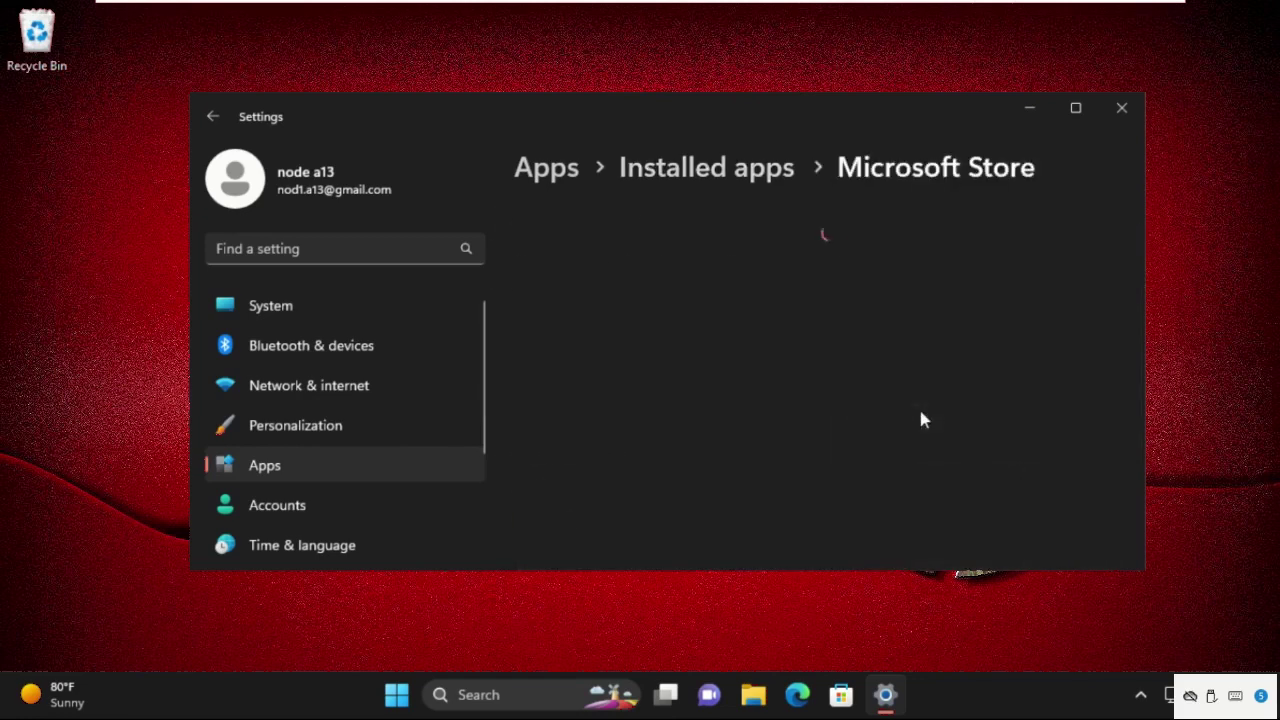
scroll(755, 430, "down", 2)
scroll(755, 430, "down", 1)
scroll(755, 430, "down", 1)
scroll(755, 430, "down", 2)
scroll(755, 430, "down", 1)
scroll(755, 460, "down", 1)
scroll(700, 420, "down", 2)
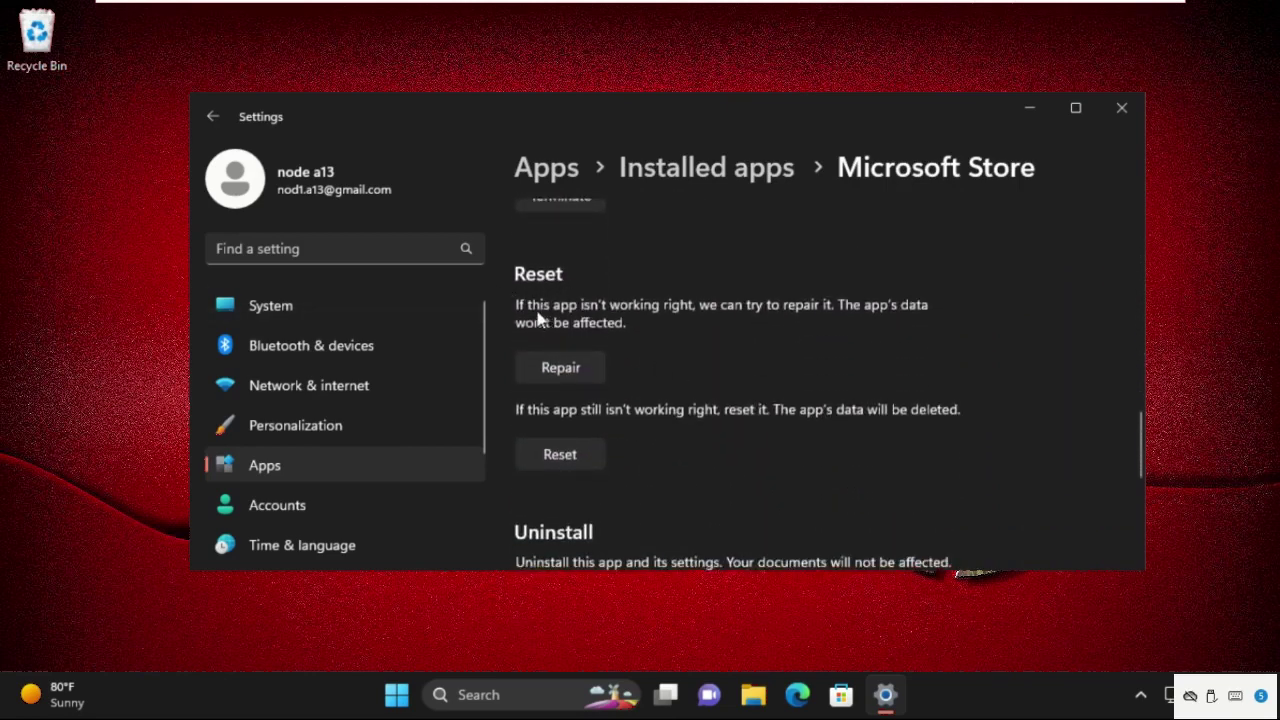
left_click(547, 362)
Reset Microsoft Store, confirming the data wipe, and close Settings
left_click(557, 458)
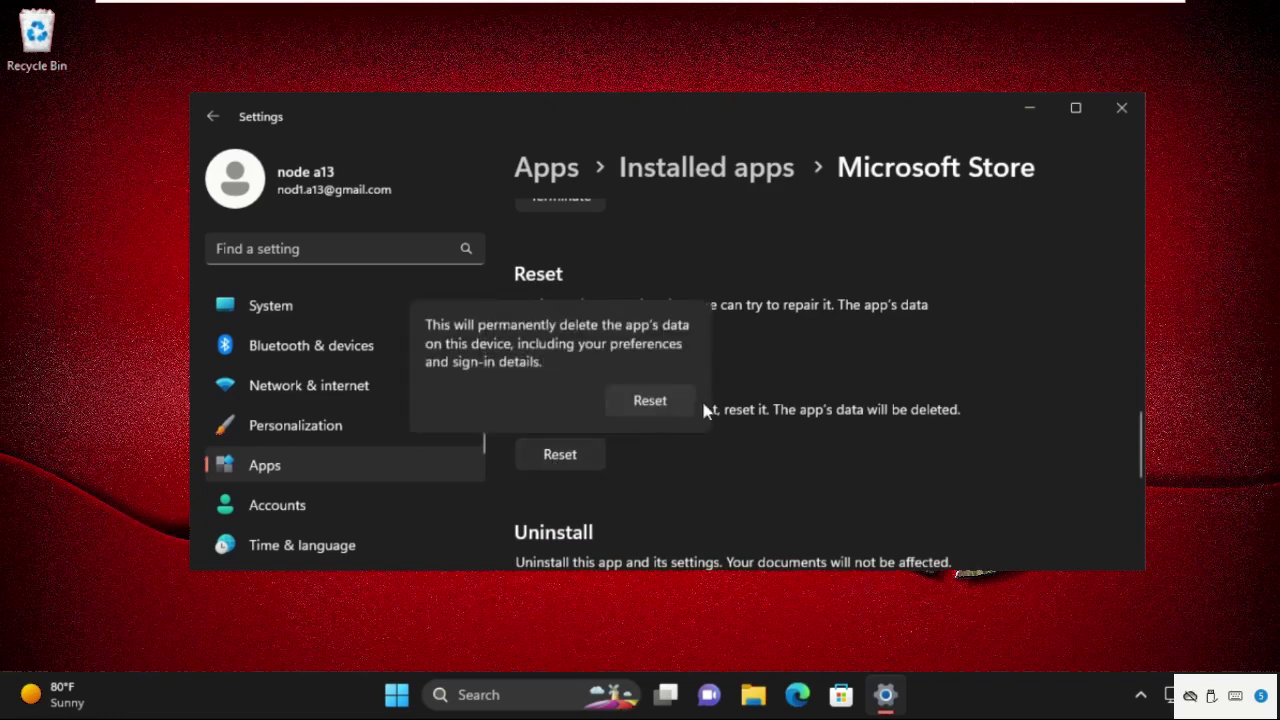
left_click(663, 396)
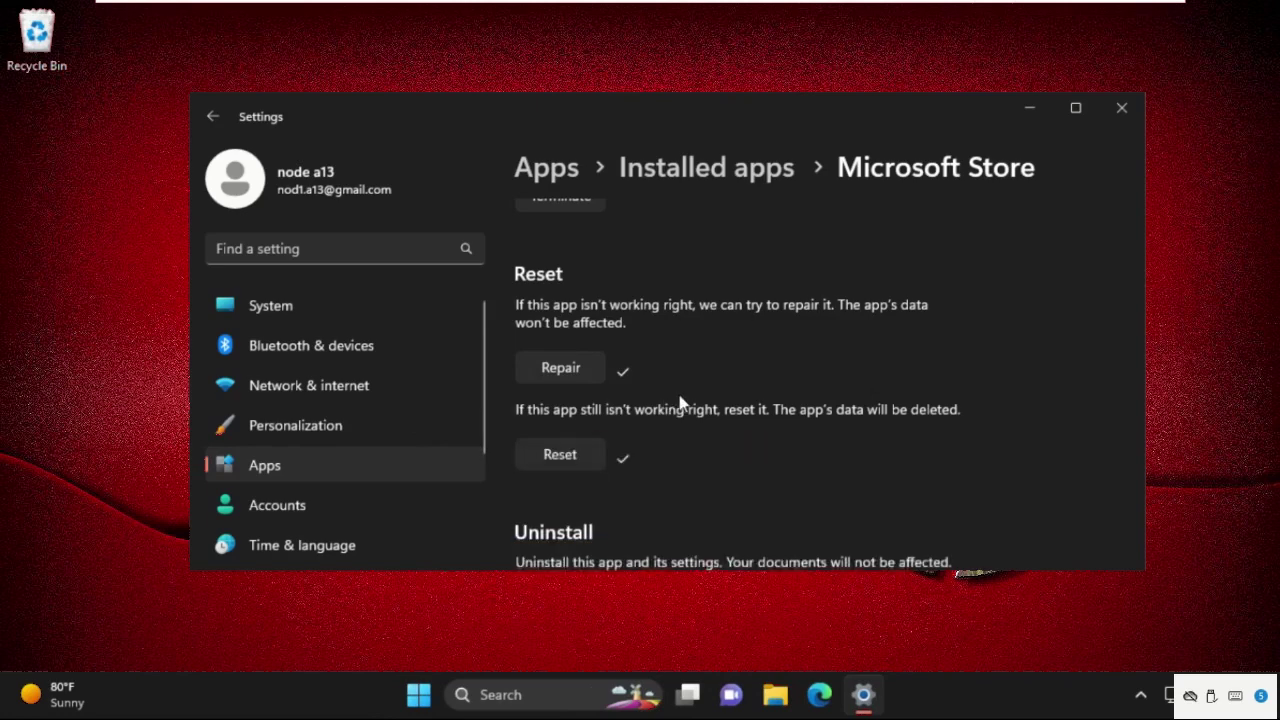
left_click(1124, 110)
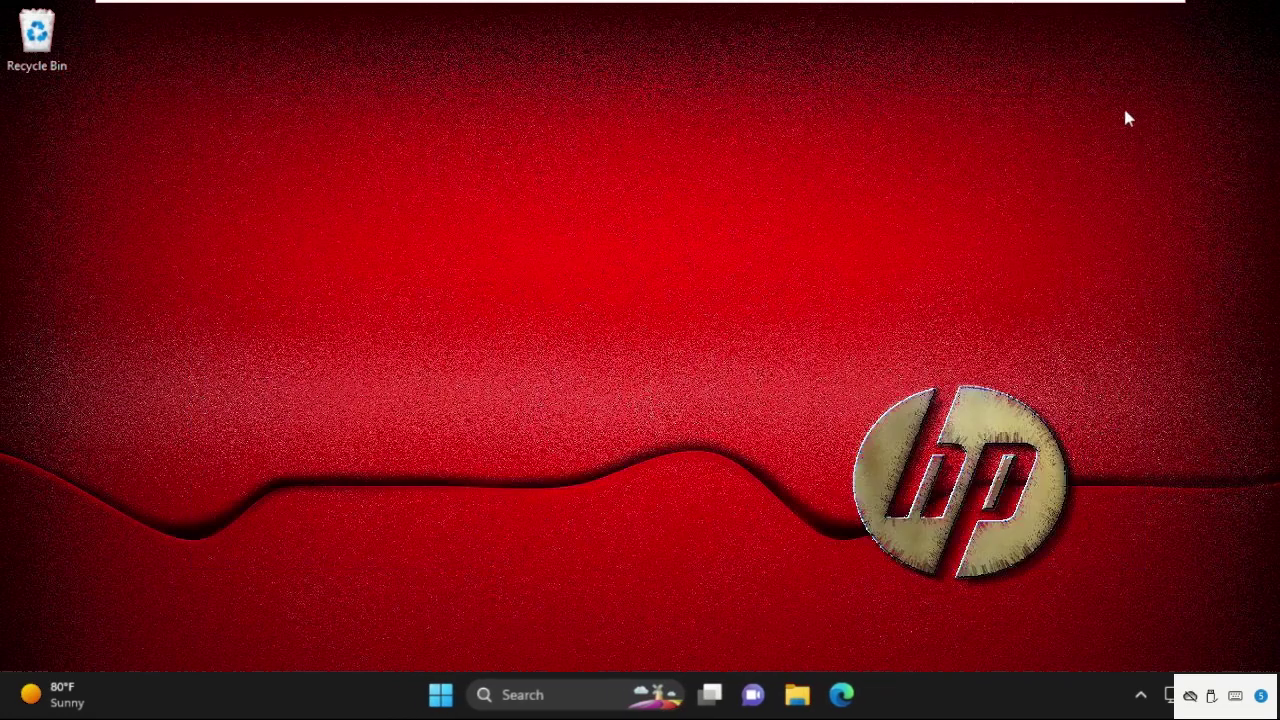
Reopen the Settings app by searching 'settings' from the taskbar
left_click(557, 700)
type("settings")
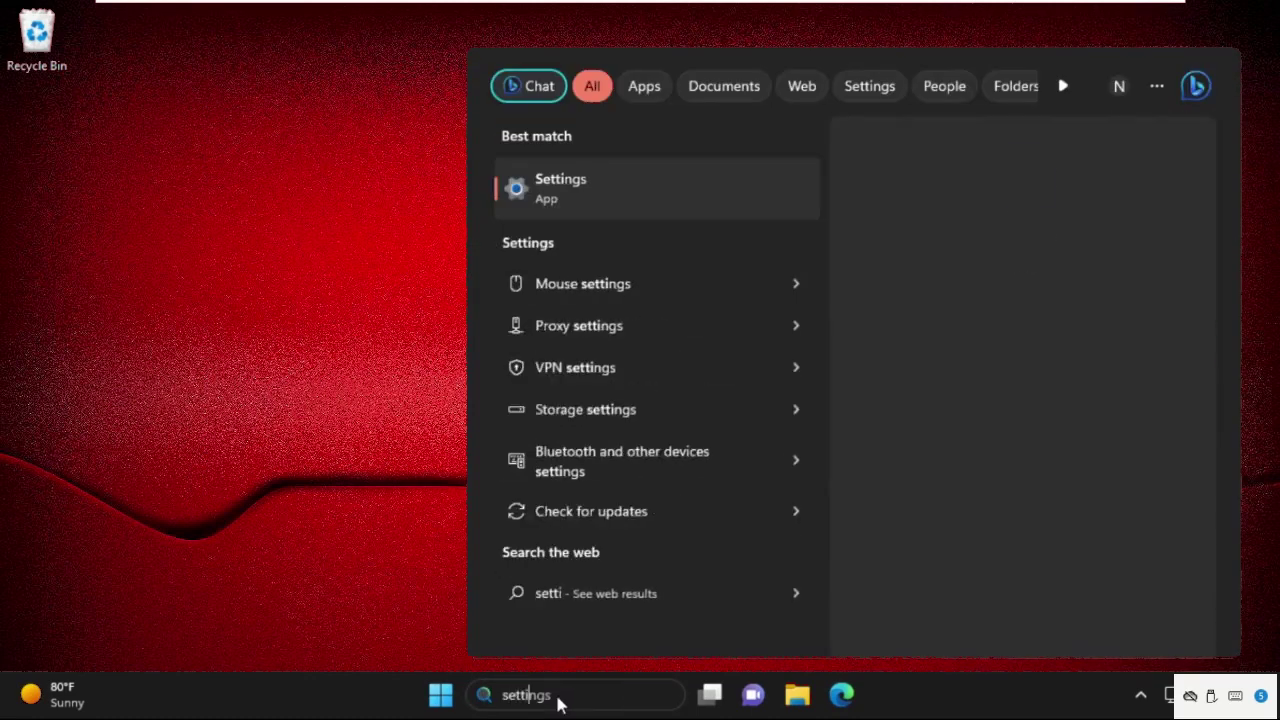
left_click(618, 187)
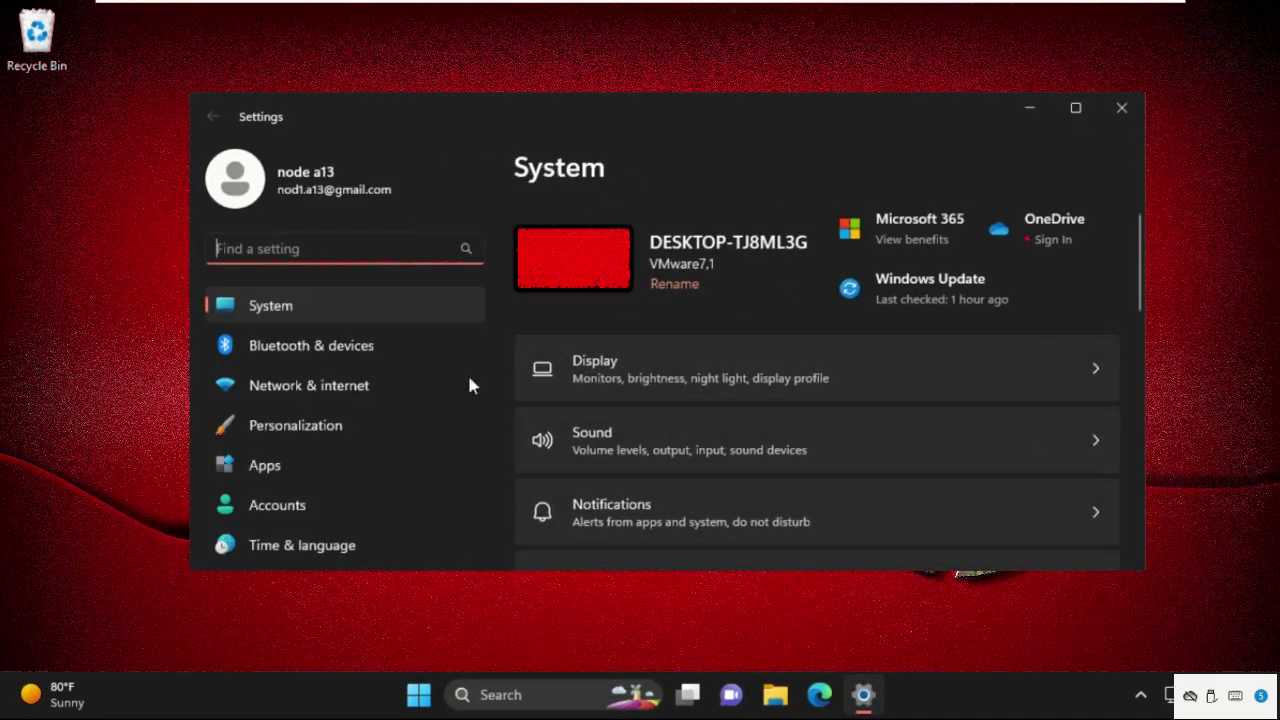
Go to System > Troubleshoot in Settings
scroll(403, 431, "down", 3)
scroll(586, 451, "down", 1)
scroll(590, 452, "down", 2)
scroll(588, 451, "down", 2)
scroll(588, 451, "down", 3)
scroll(588, 451, "down", 3)
scroll(588, 451, "down", 2)
scroll(588, 451, "up", 2)
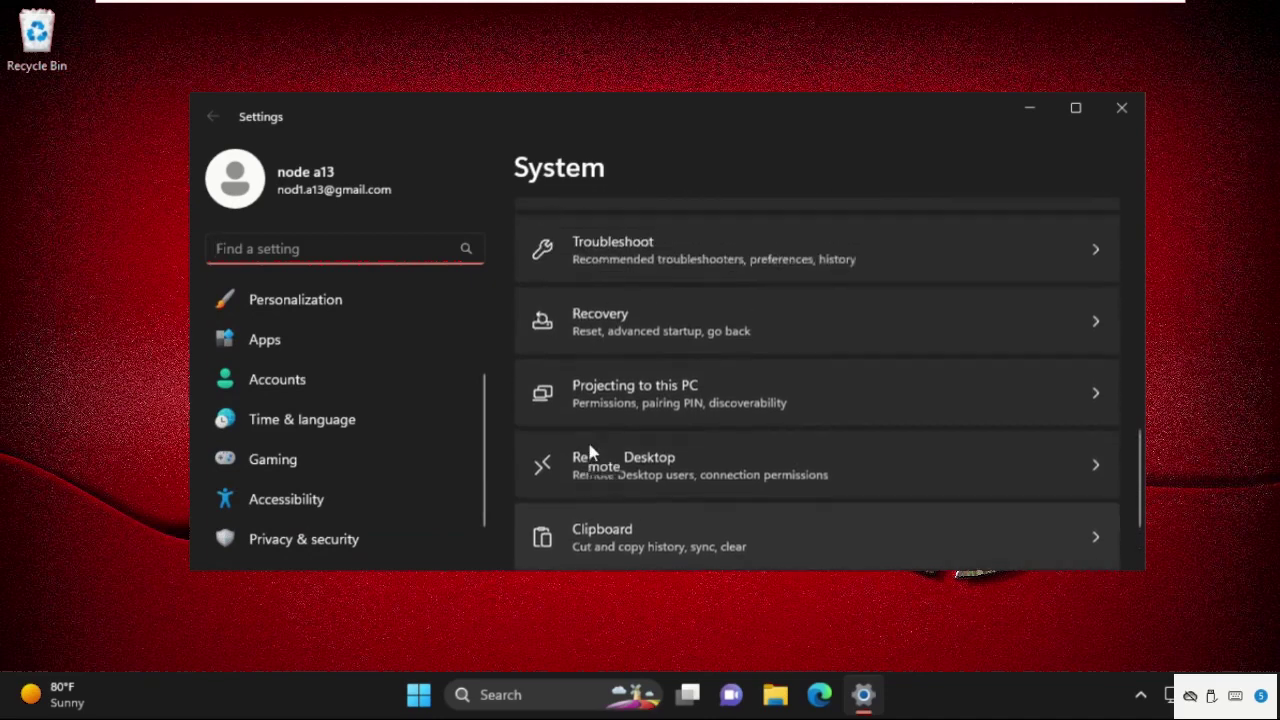
left_click(941, 316)
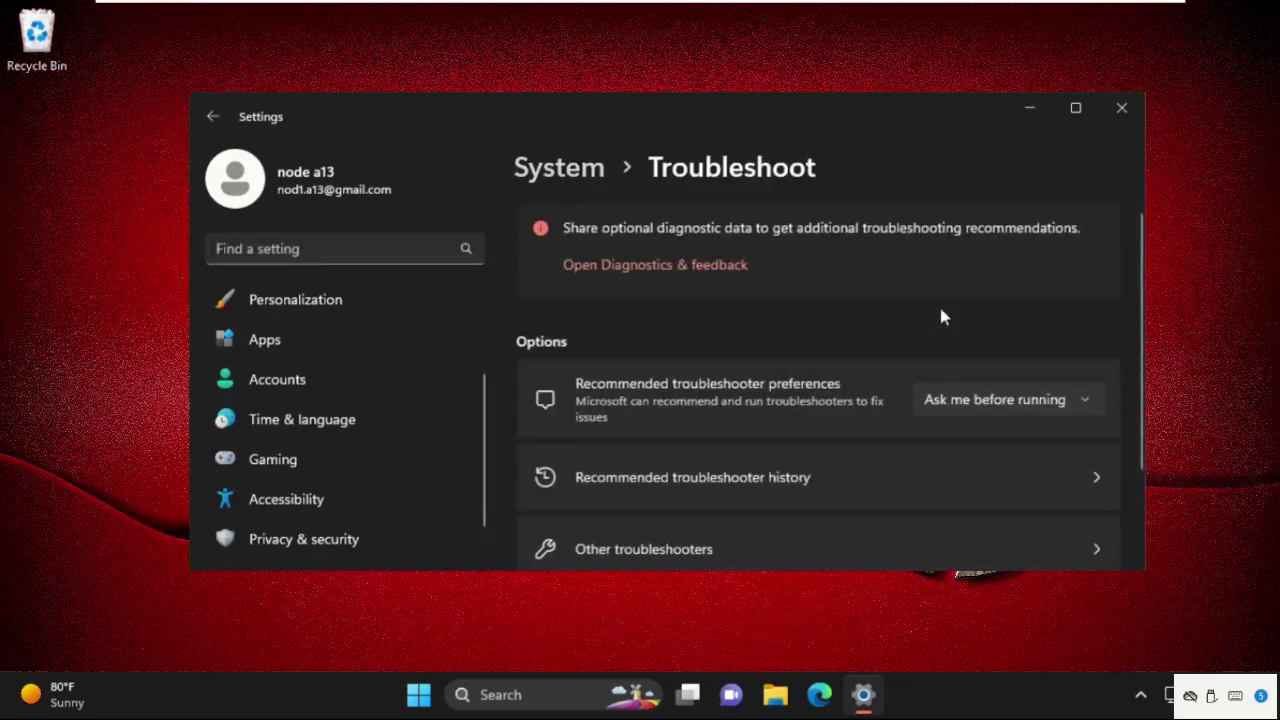
scroll(851, 366, "down", 3)
Show Other troubleshooters and scroll down to Windows Store Apps
left_click(678, 418)
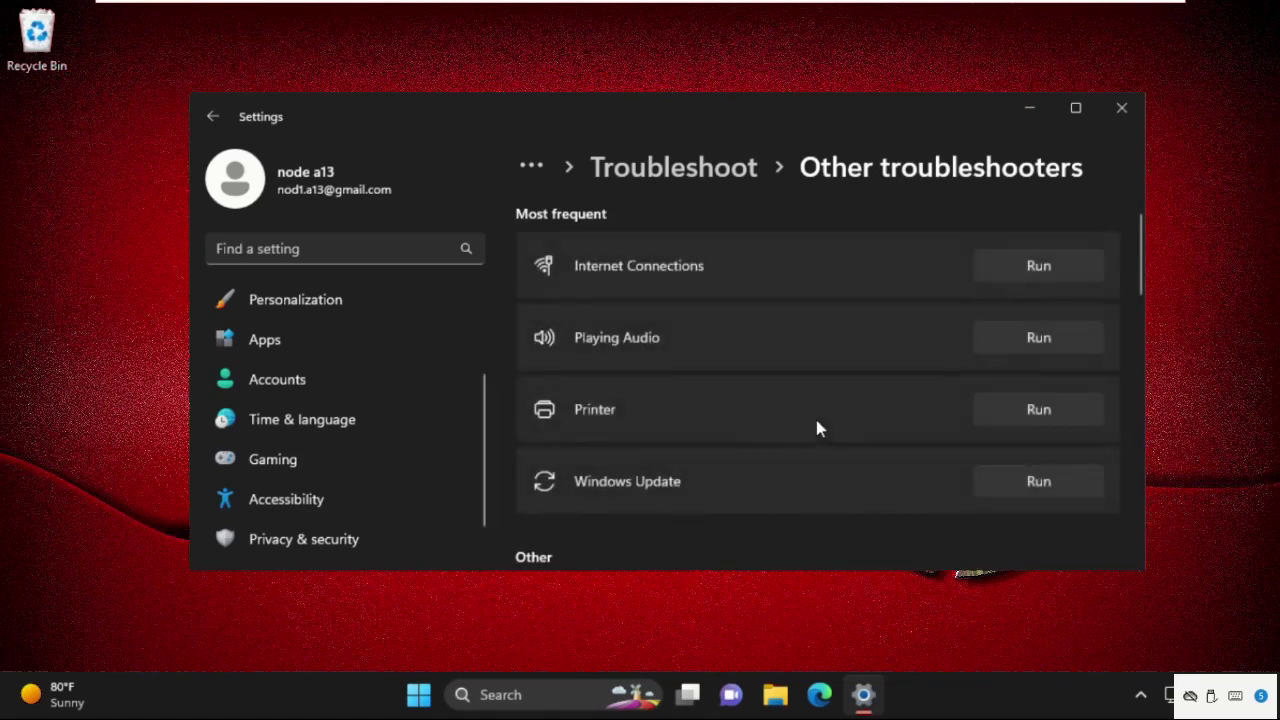
scroll(816, 428, "down", 1)
scroll(816, 428, "down", 1)
scroll(816, 428, "down", 2)
scroll(816, 428, "down", 1)
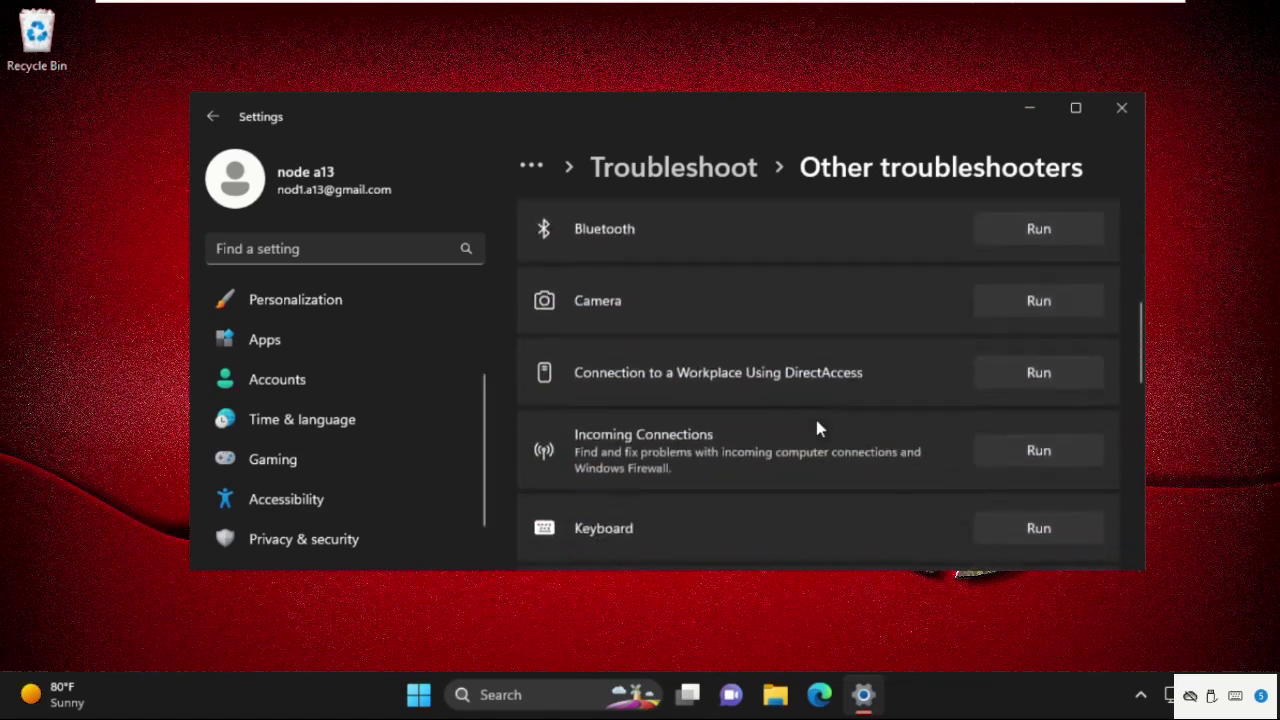
scroll(816, 428, "down", 3)
scroll(816, 428, "down", 1)
scroll(816, 428, "down", 2)
scroll(816, 428, "down", 3)
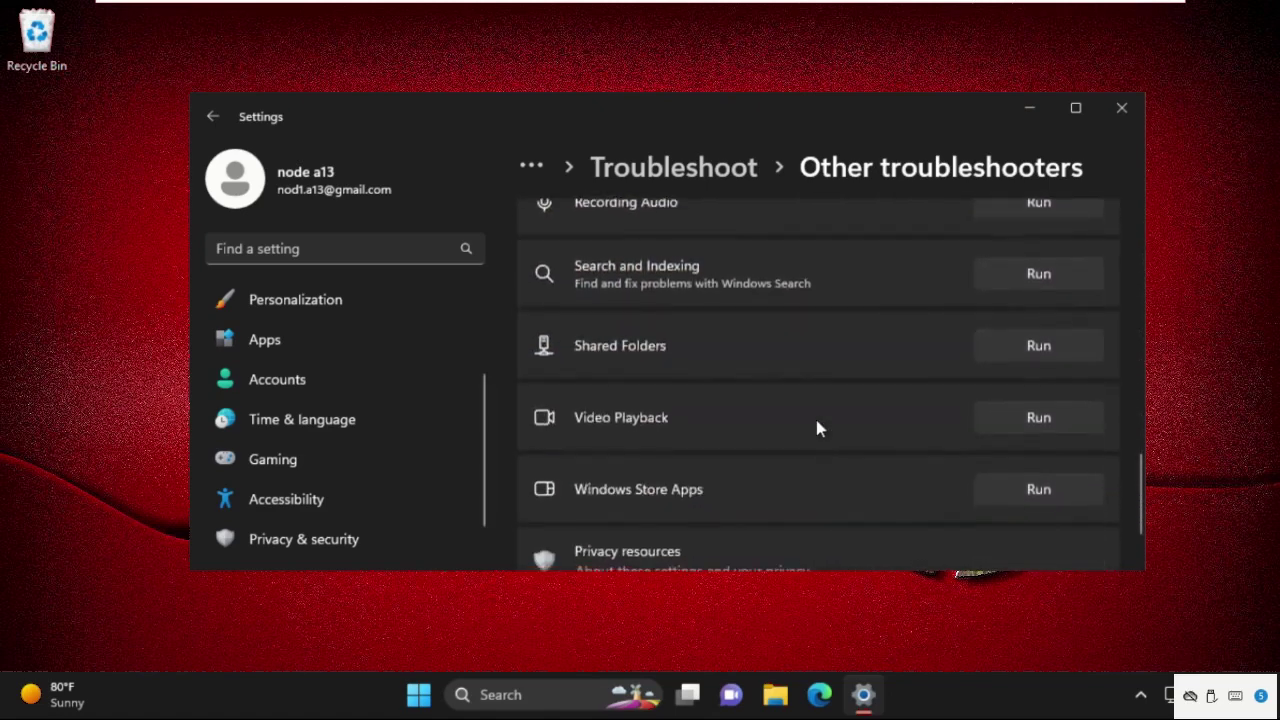
scroll(816, 428, "down", 1)
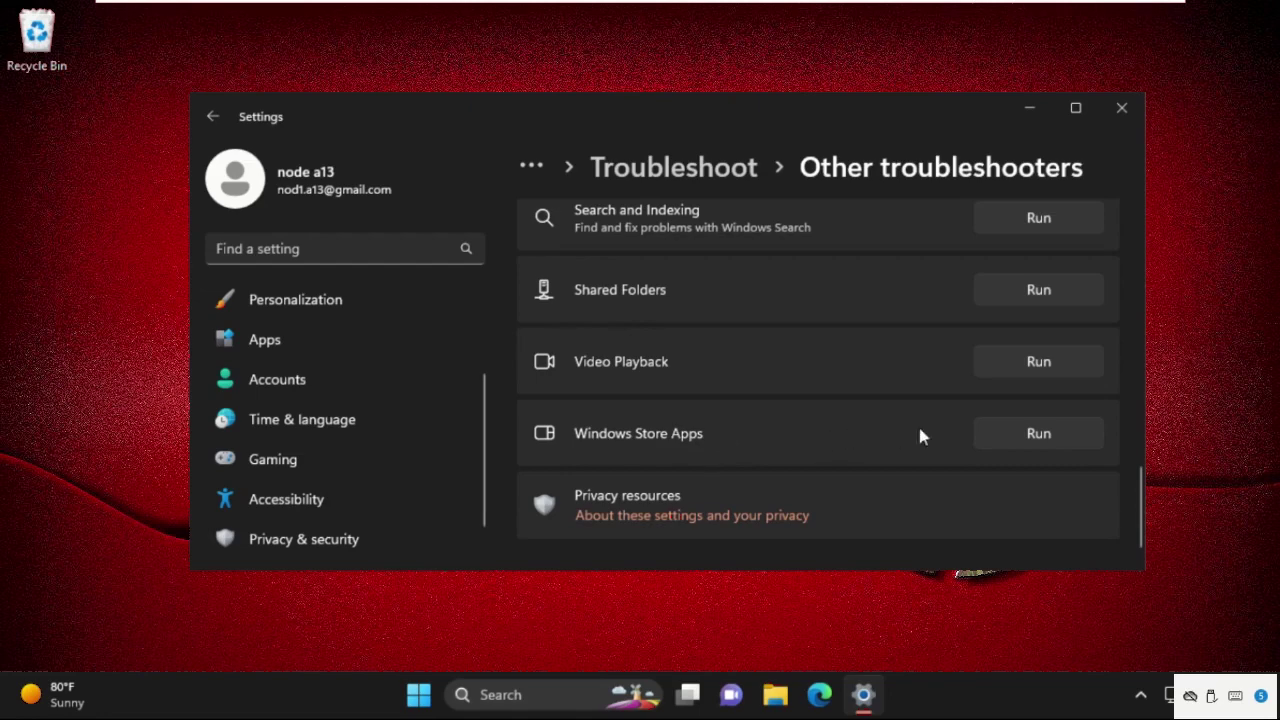
Run the Windows Store Apps troubleshooter, dismiss its no-problem result, and close Settings
left_click(1020, 440)
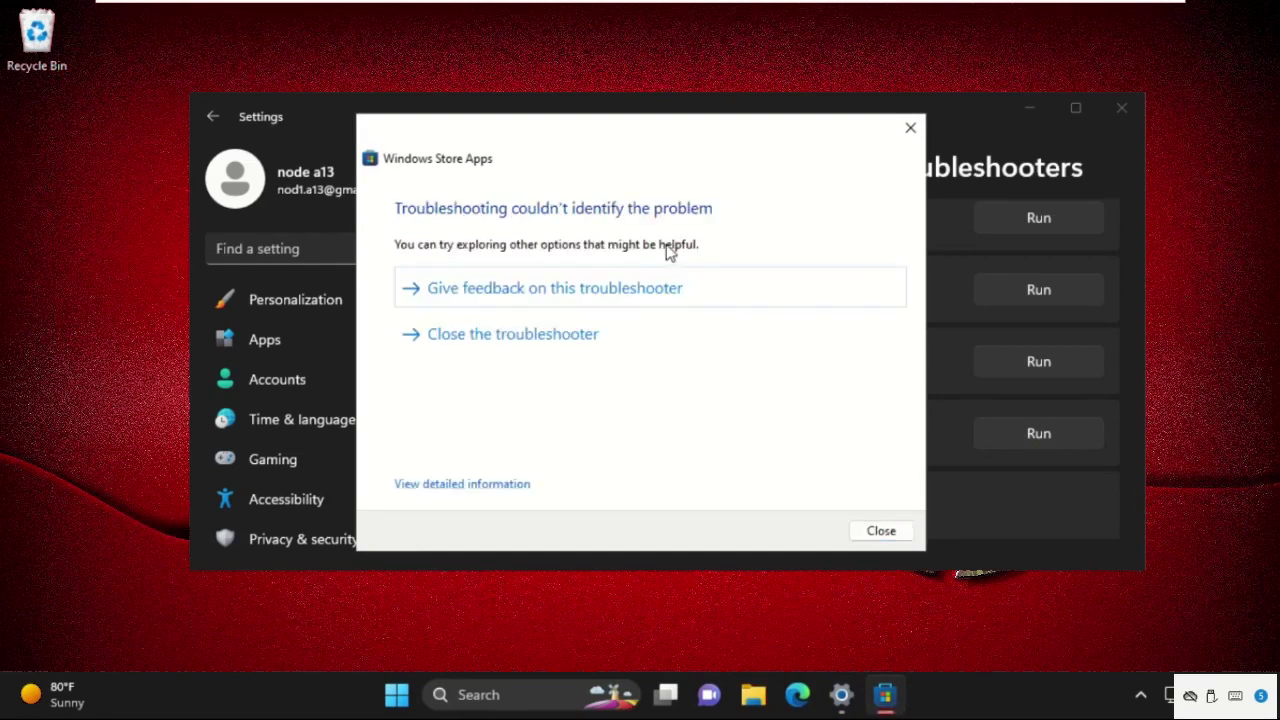
left_click(887, 531)
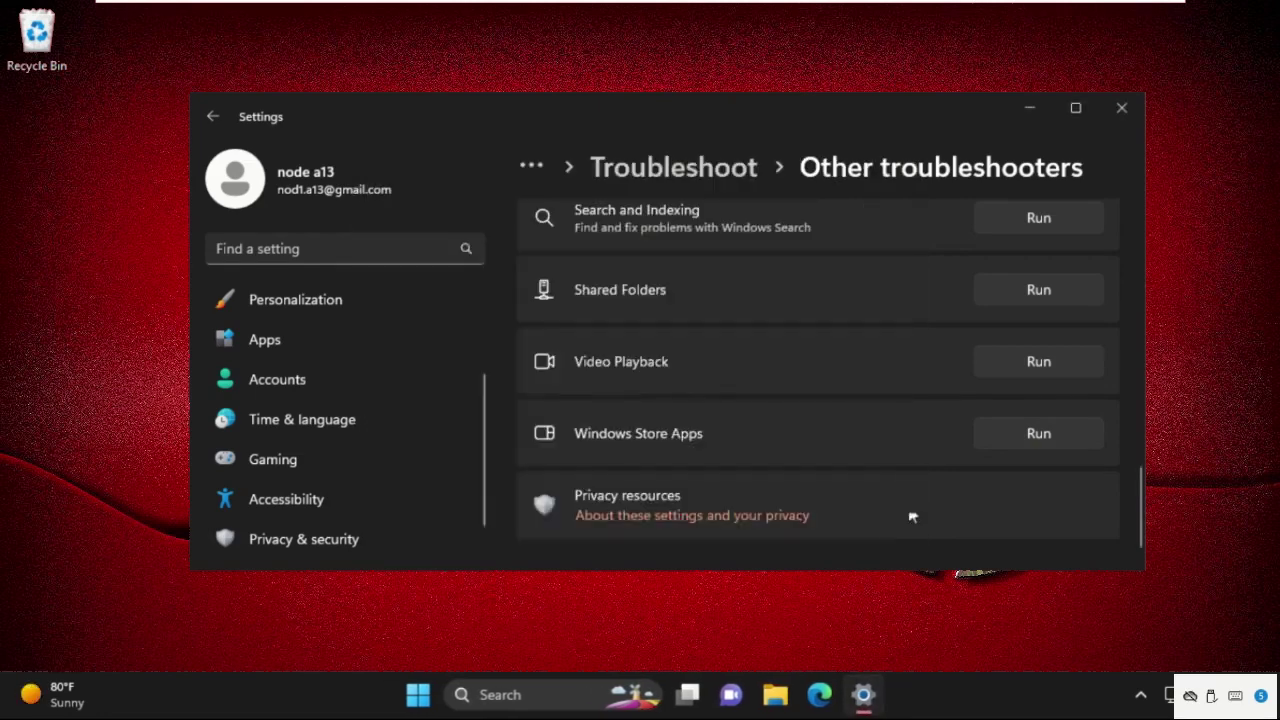
left_click(1105, 107)
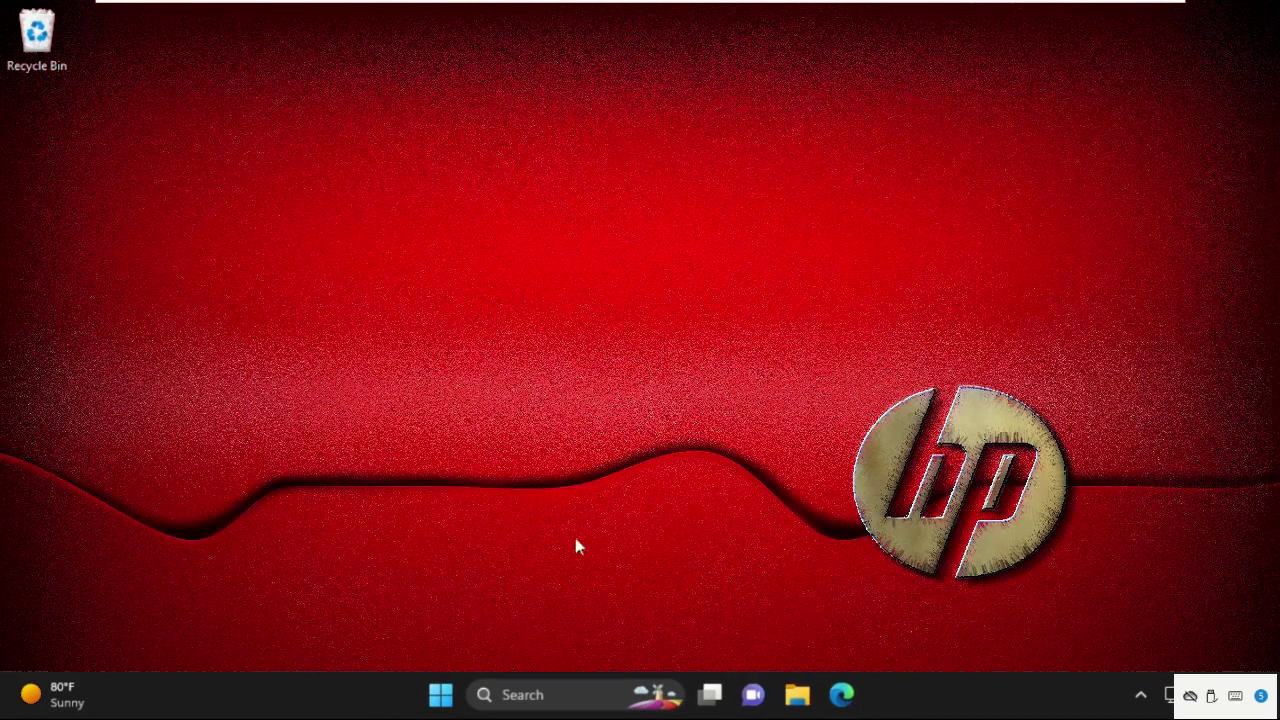
Run wsreset to clear the Store cache, then close the relaunched Microsoft Store
left_click(542, 688)
type("ws")
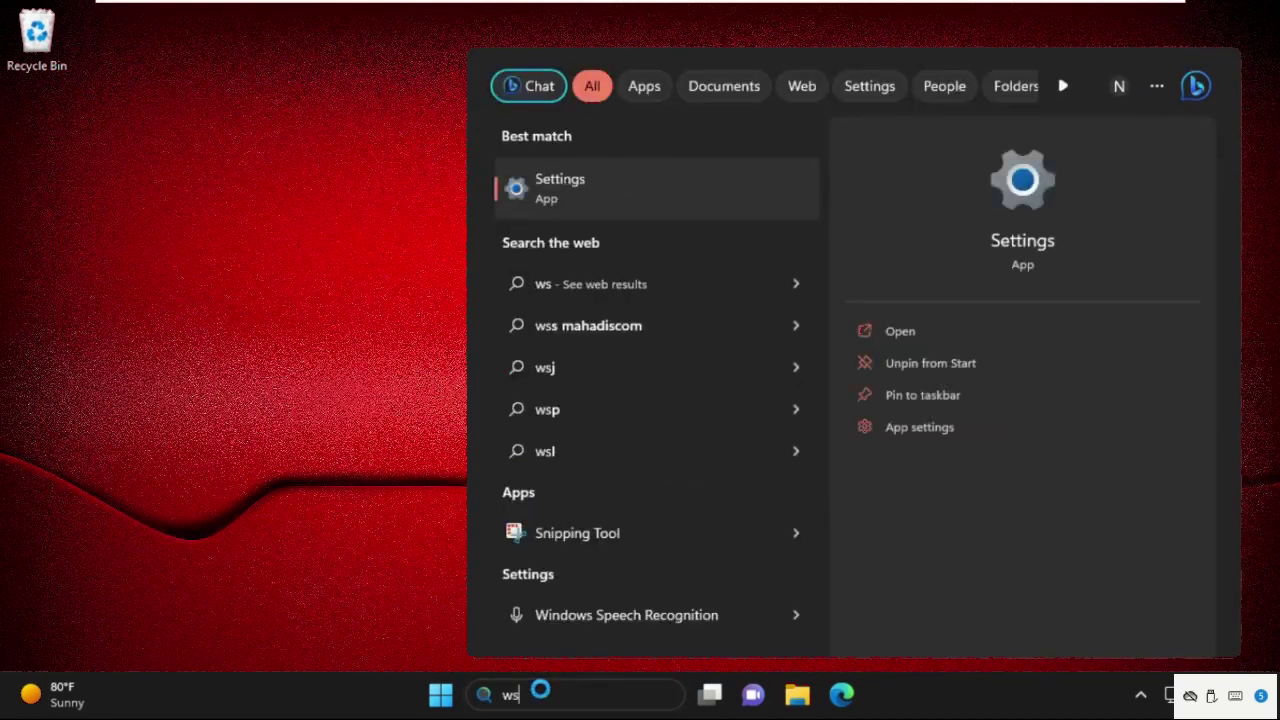
type("res")
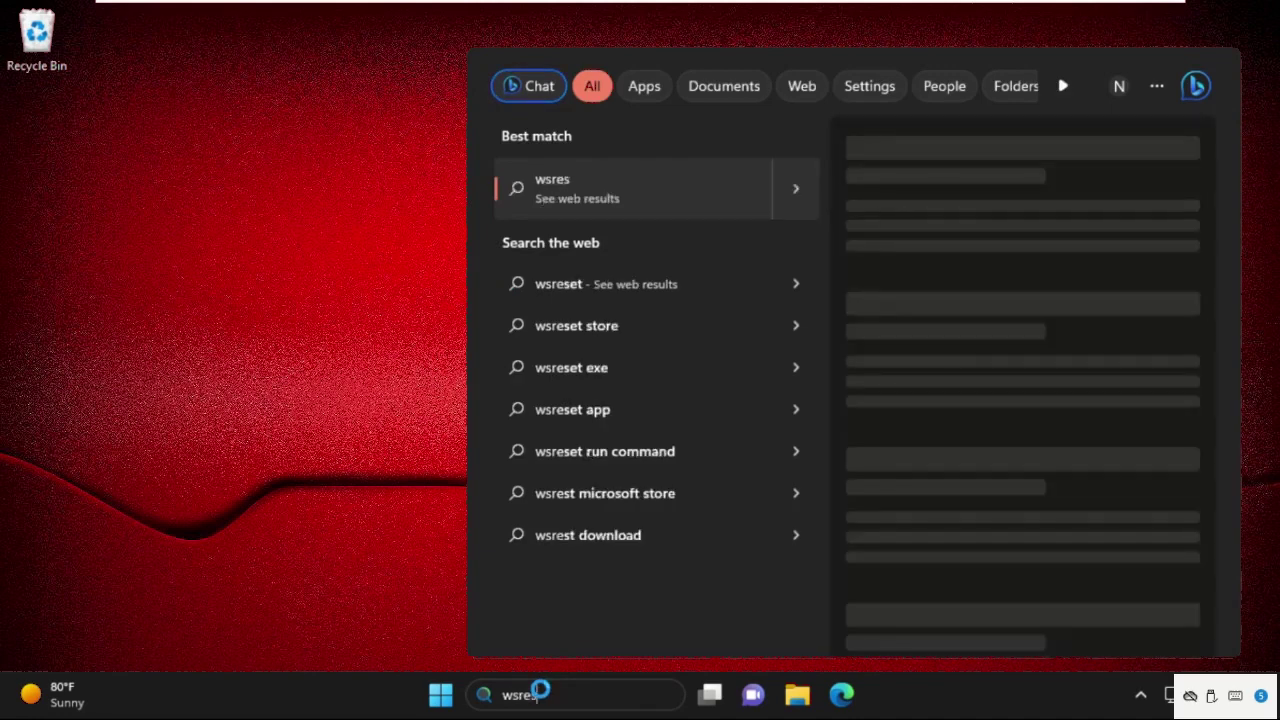
type("et")
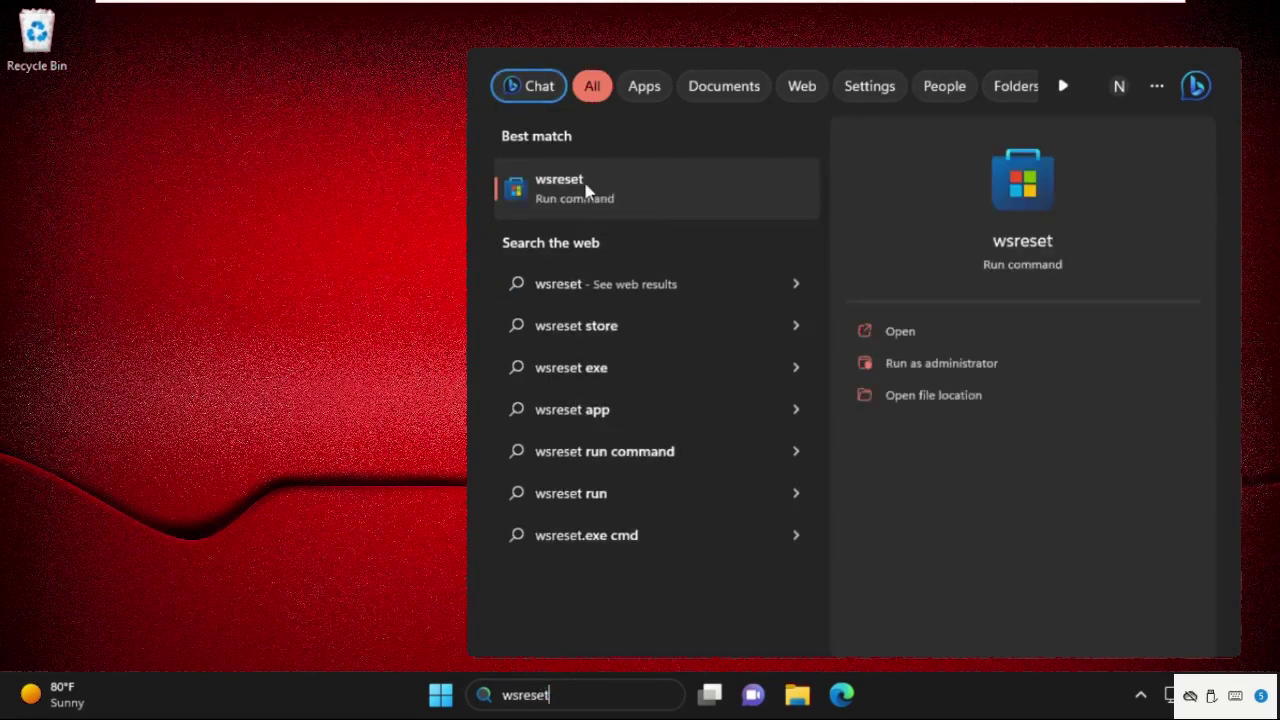
left_click(586, 188)
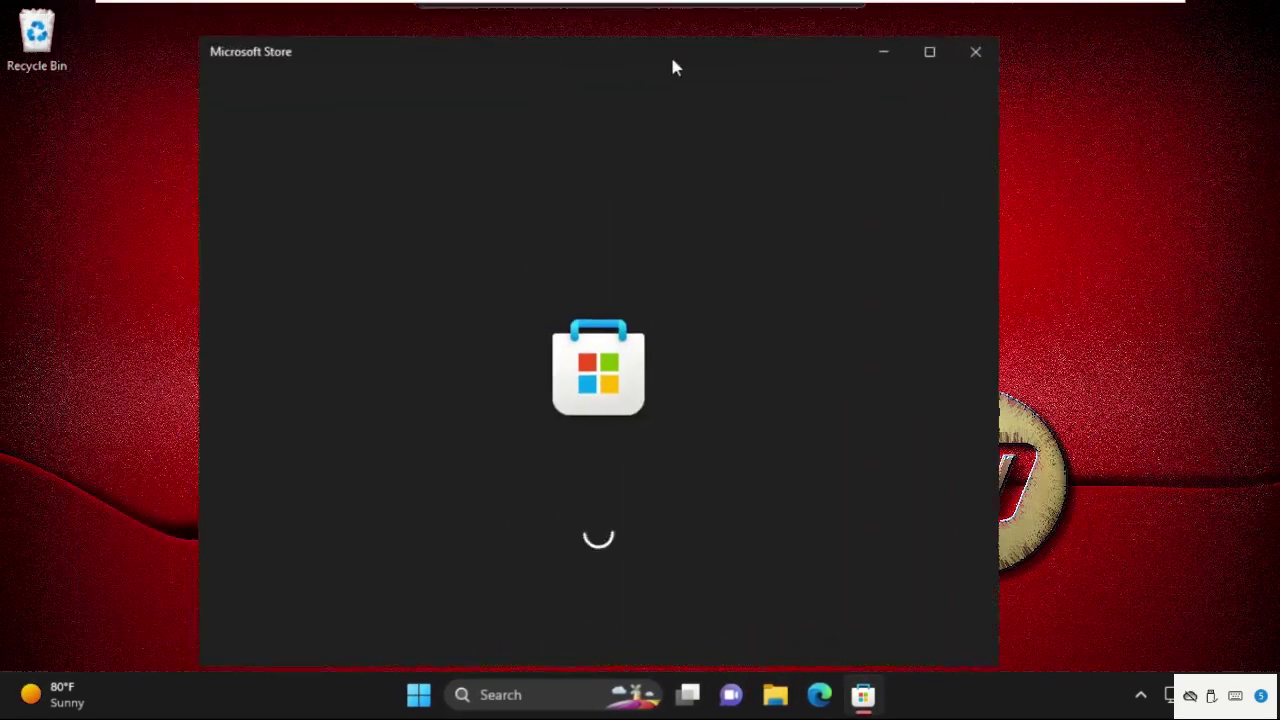
left_click_drag(520, 38, 752, 72)
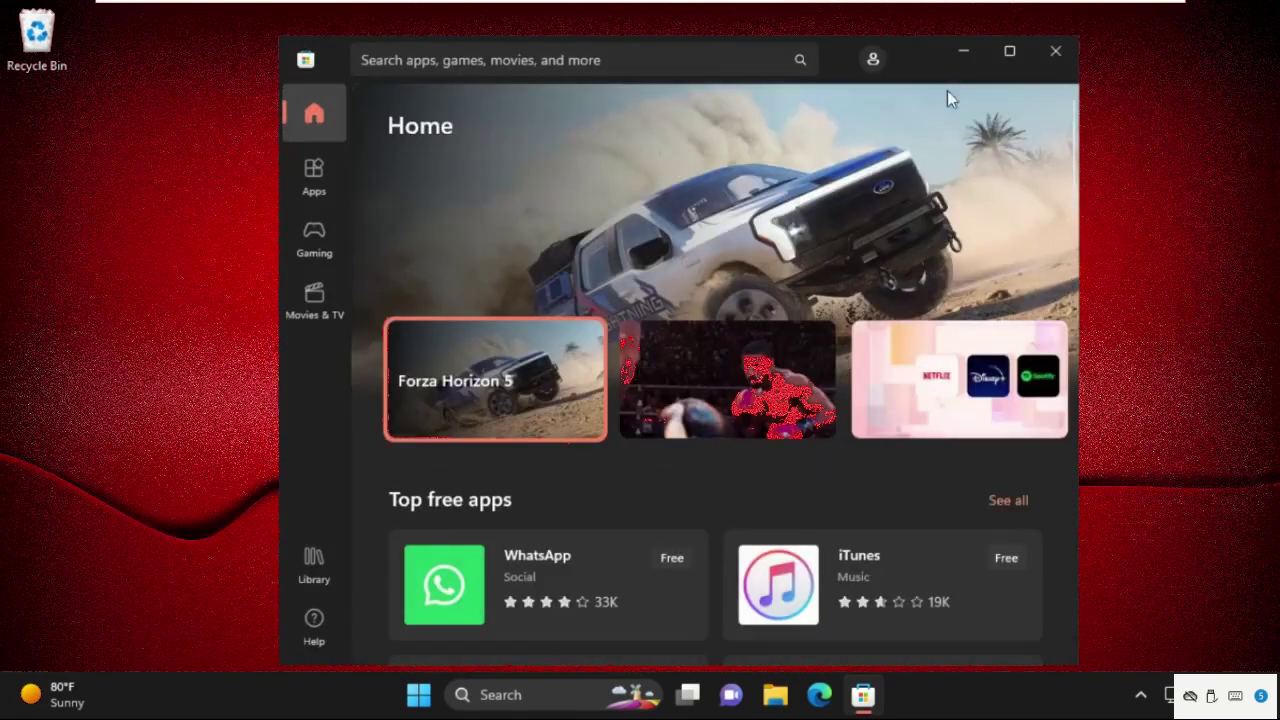
left_click(1058, 56)
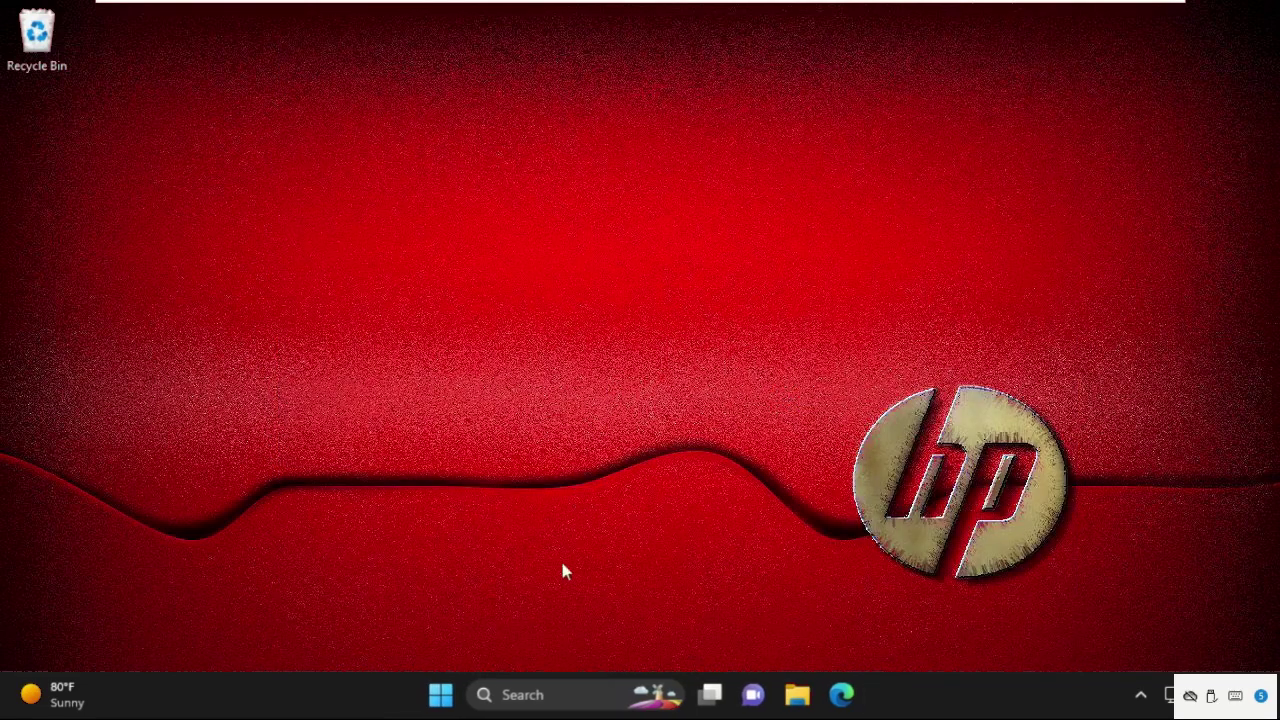
Launch Command Prompt as administrator from a 'cmd' search, approving the UAC prompt
left_click(544, 700)
type("c")
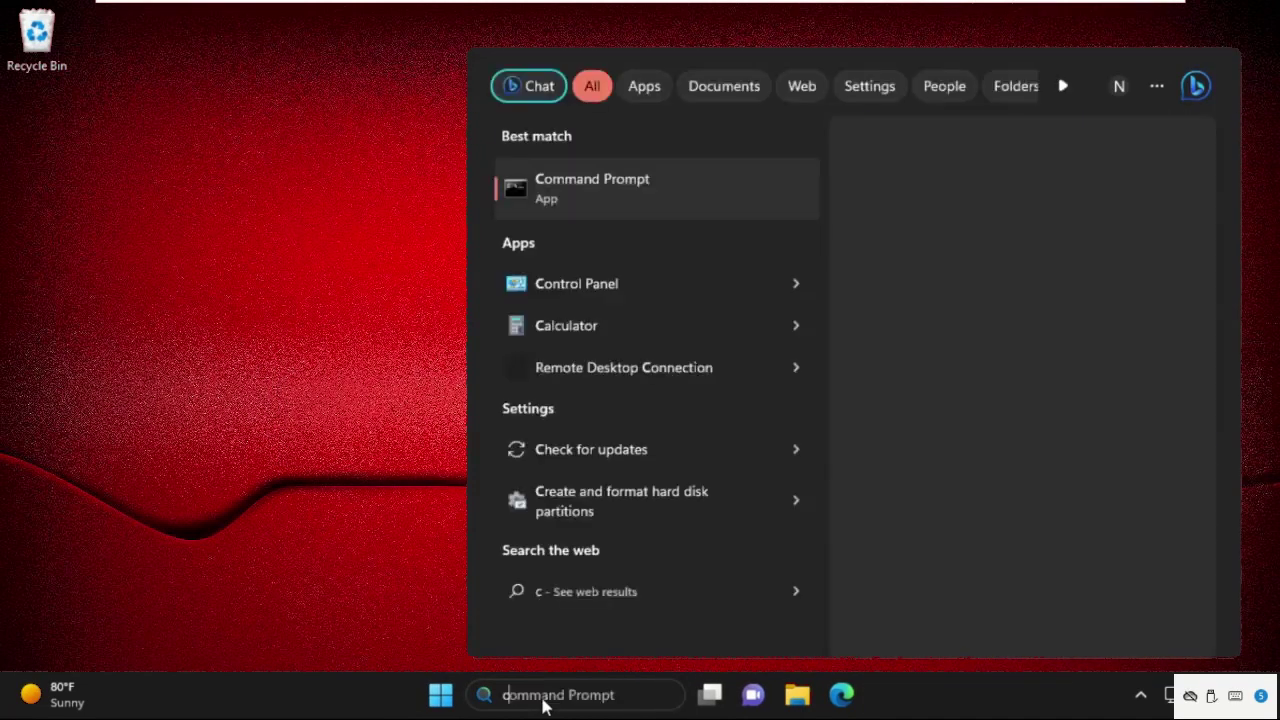
type("md")
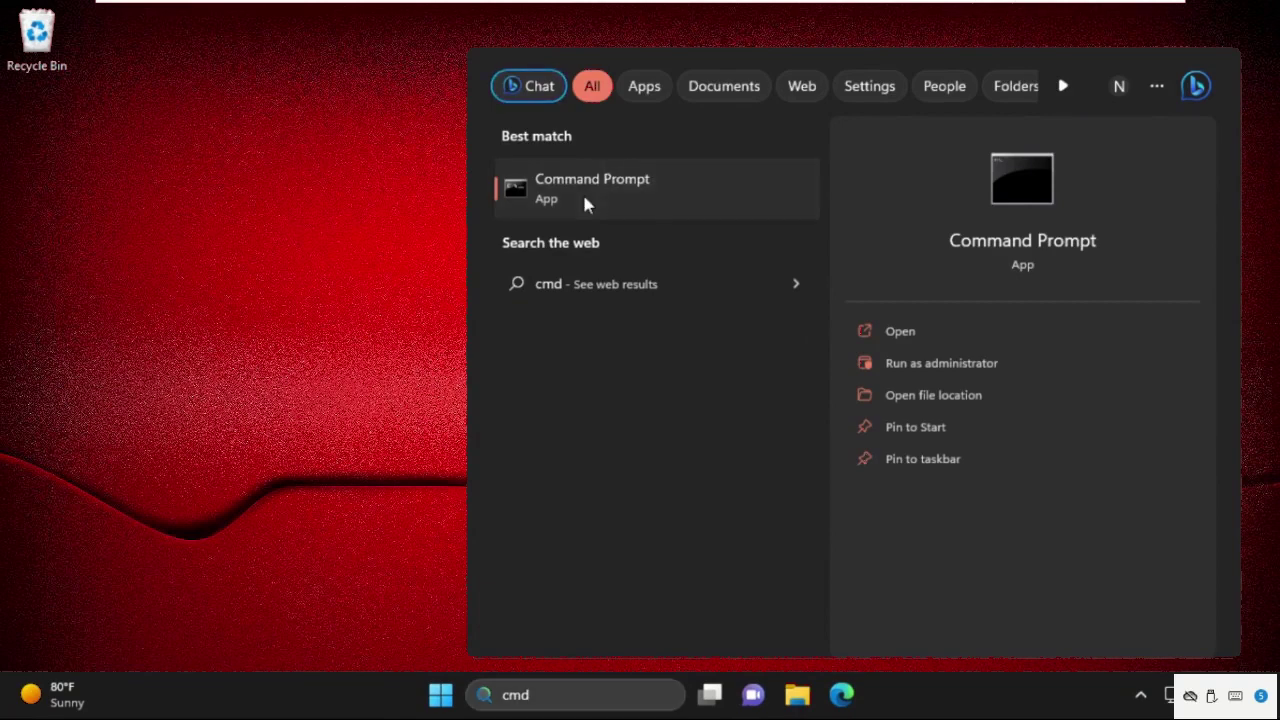
right_click(584, 203)
left_click(629, 221)
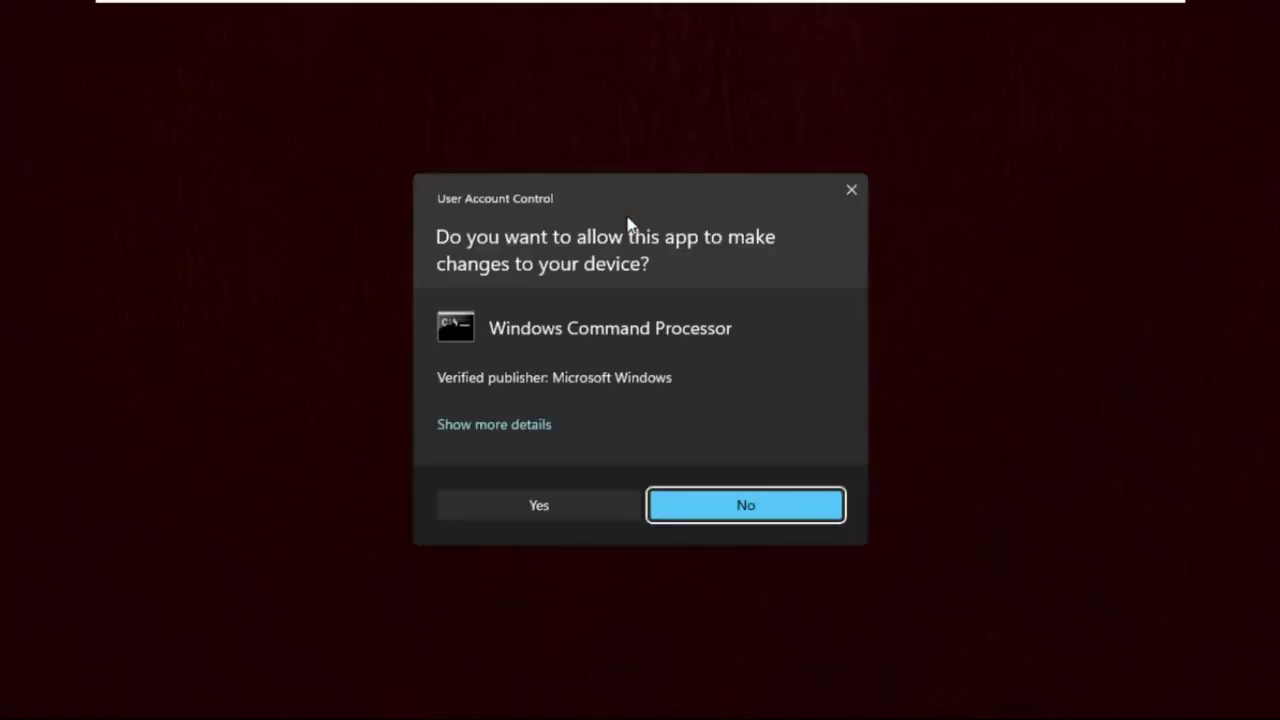
left_click(578, 504)
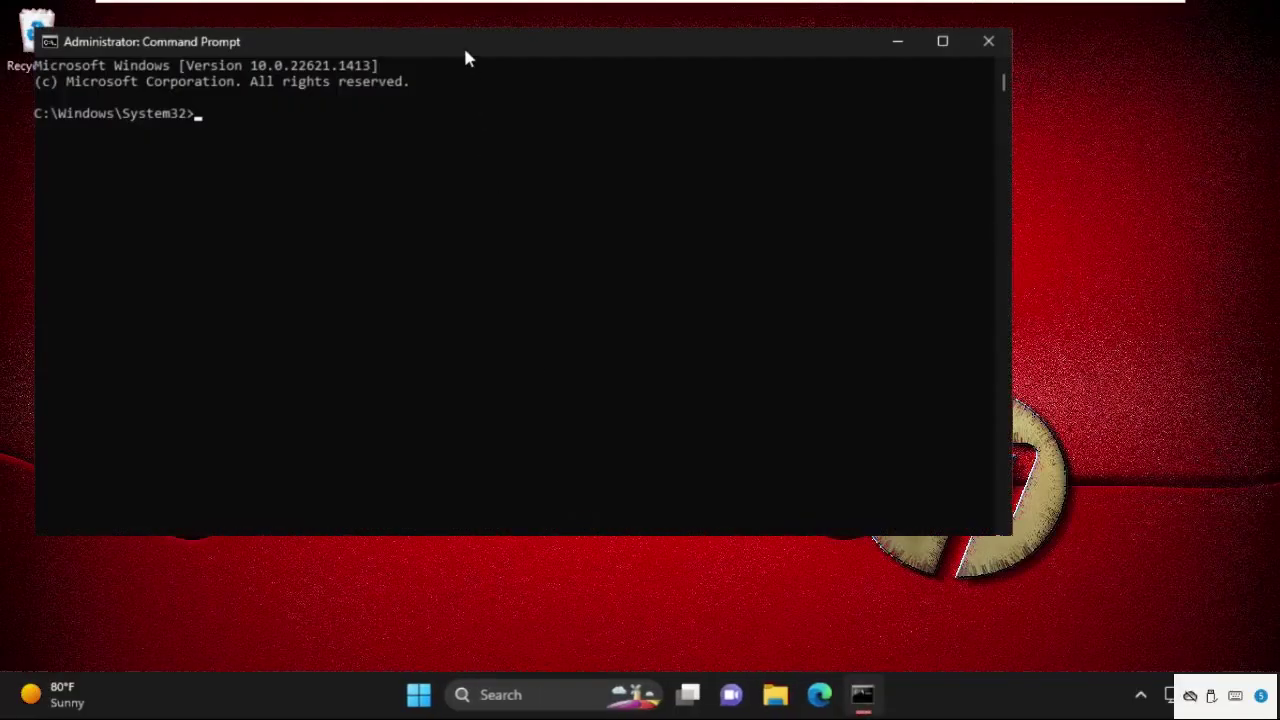
left_click_drag(565, 89, 628, 107)
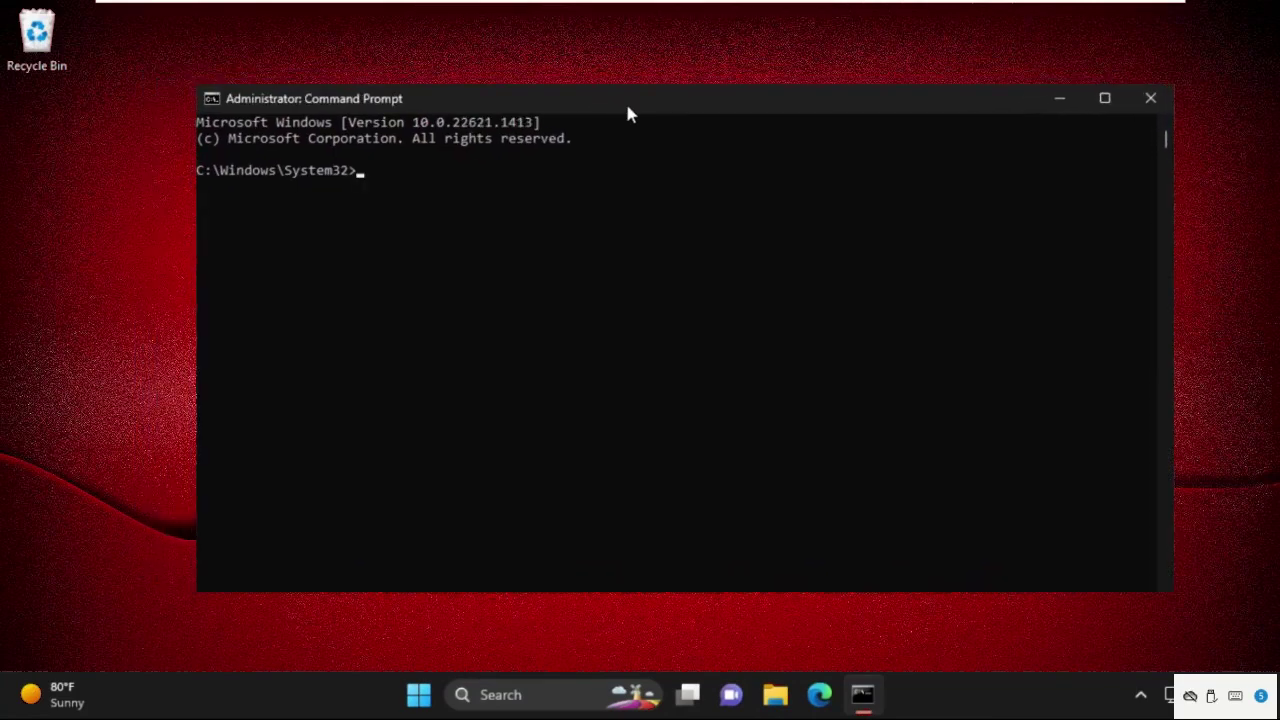
Run sfc /scannow until corrupt files are repaired, then enter the DISM checkhealth command
type("sfc /")
type("scannow")
key("Return")
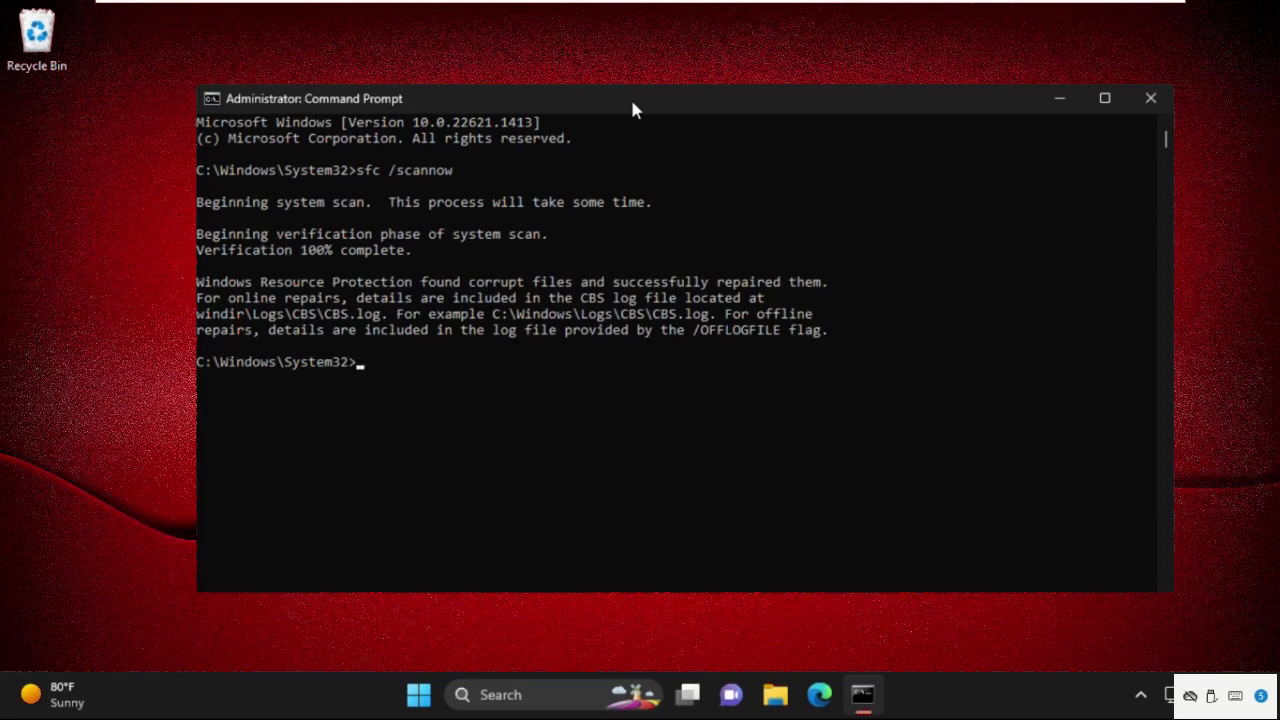
type("dism /o")
type("nline /")
type("cleanup")
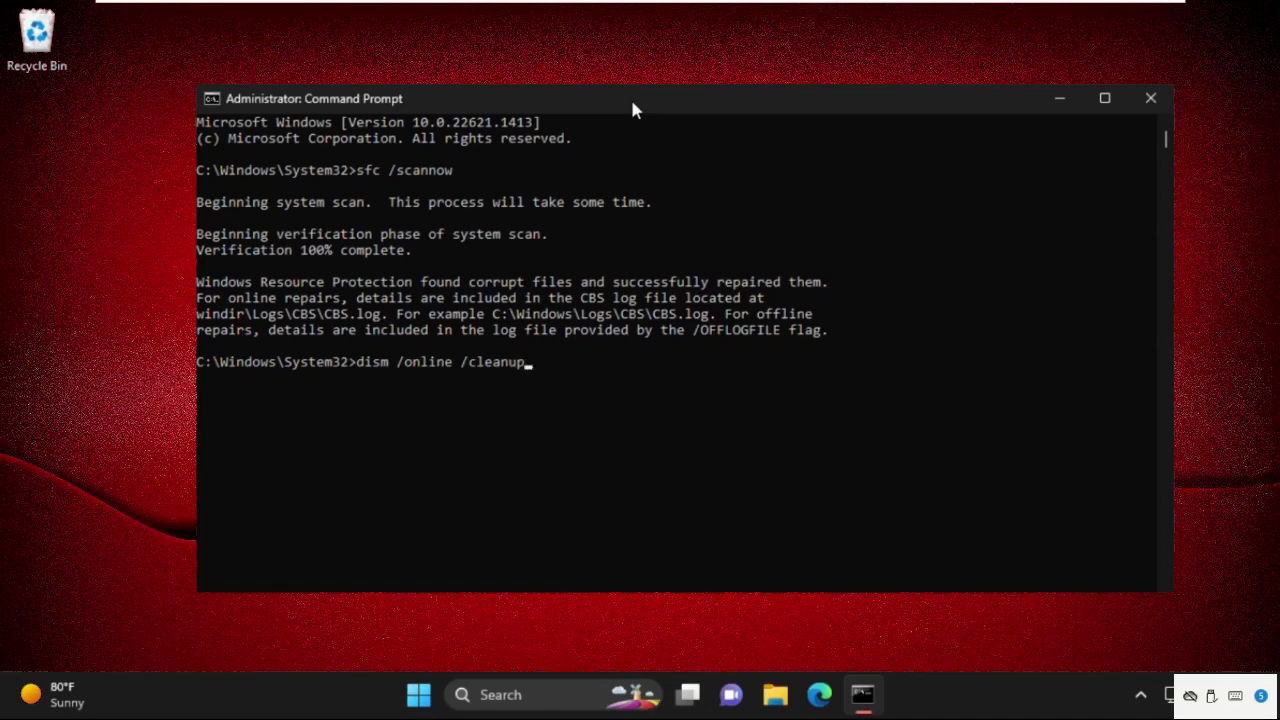
type("-image /")
type("check")
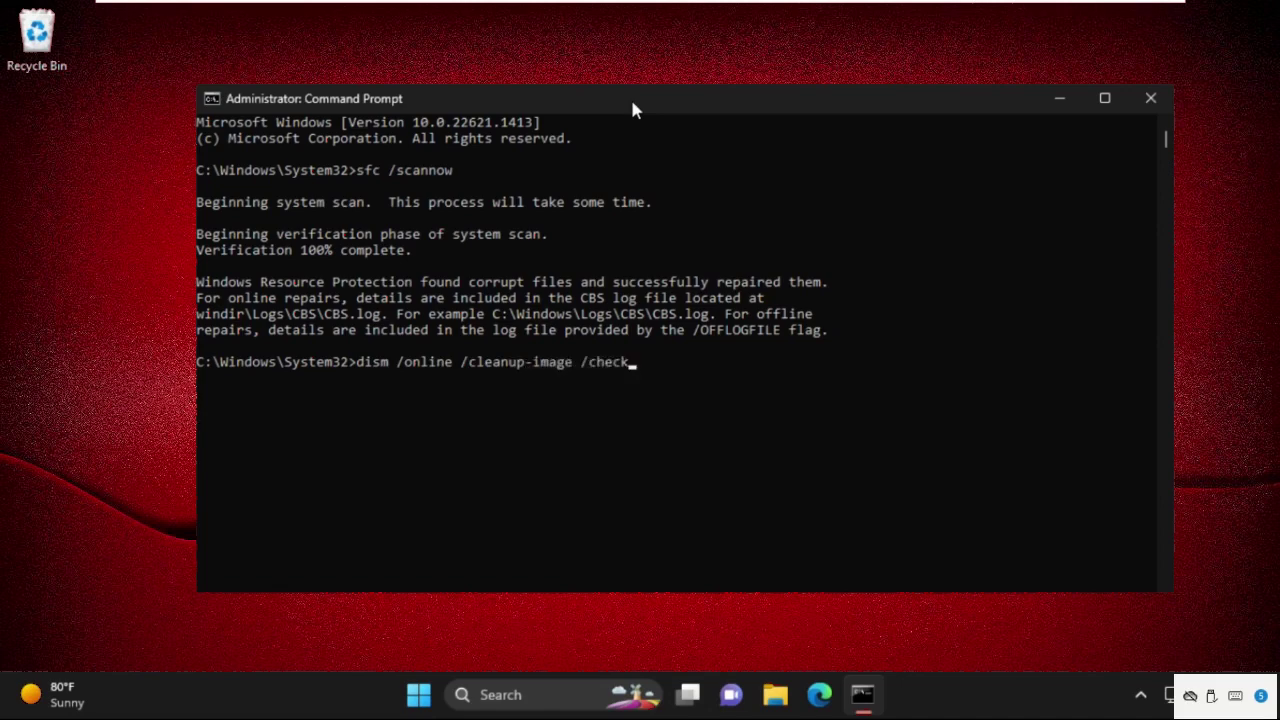
type("health")
Run DISM /checkhealth, confirm no corruption, and enter the /restorehealth command
key("Return")
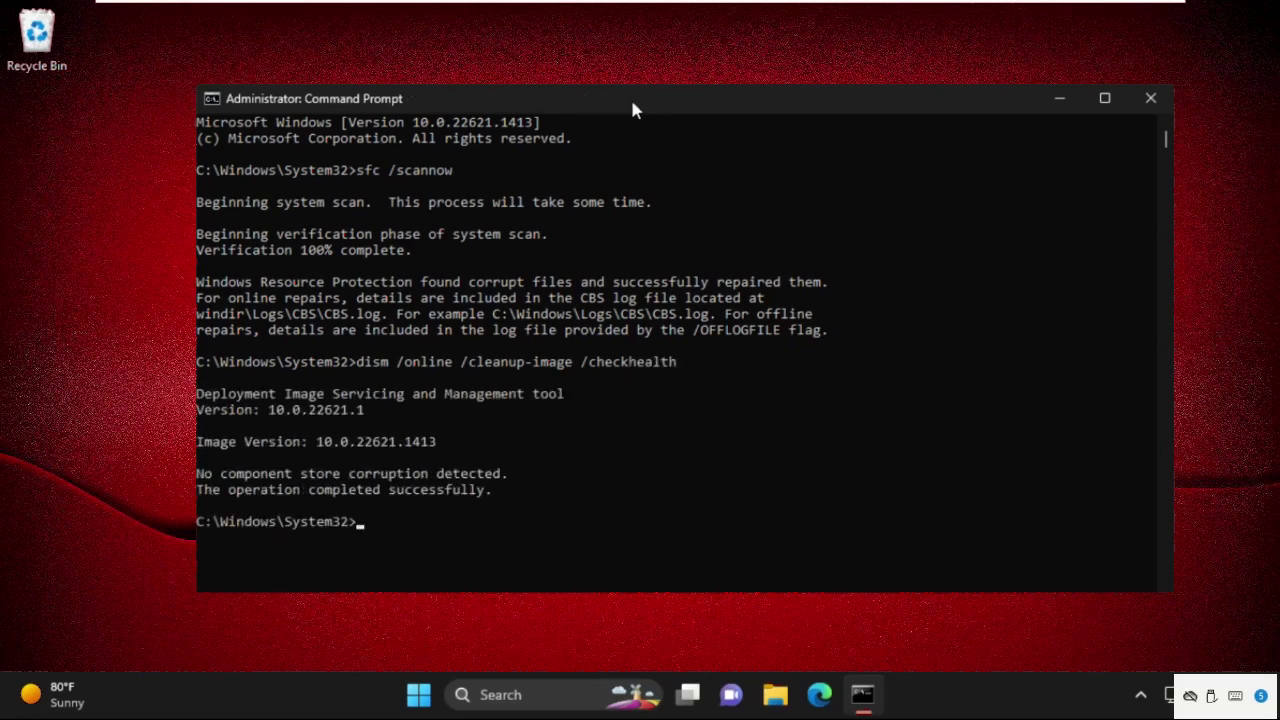
scroll(606, 346, "down", 4)
scroll(610, 352, "down", 1)
scroll(611, 351, "up", 1)
type("dism /online /cleanup-image /restor")
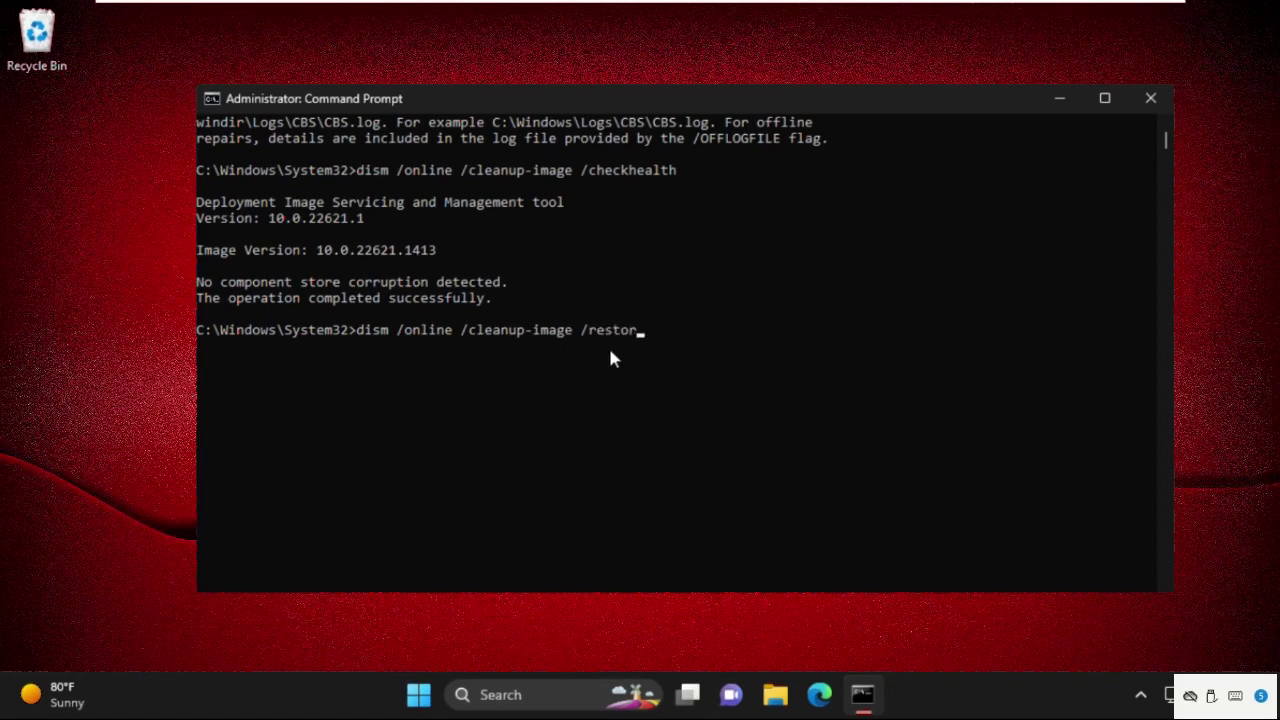
type("ehealth")
Execute dism /online /cleanup-image /restorehealth and review its successful 100% result
key("Return")
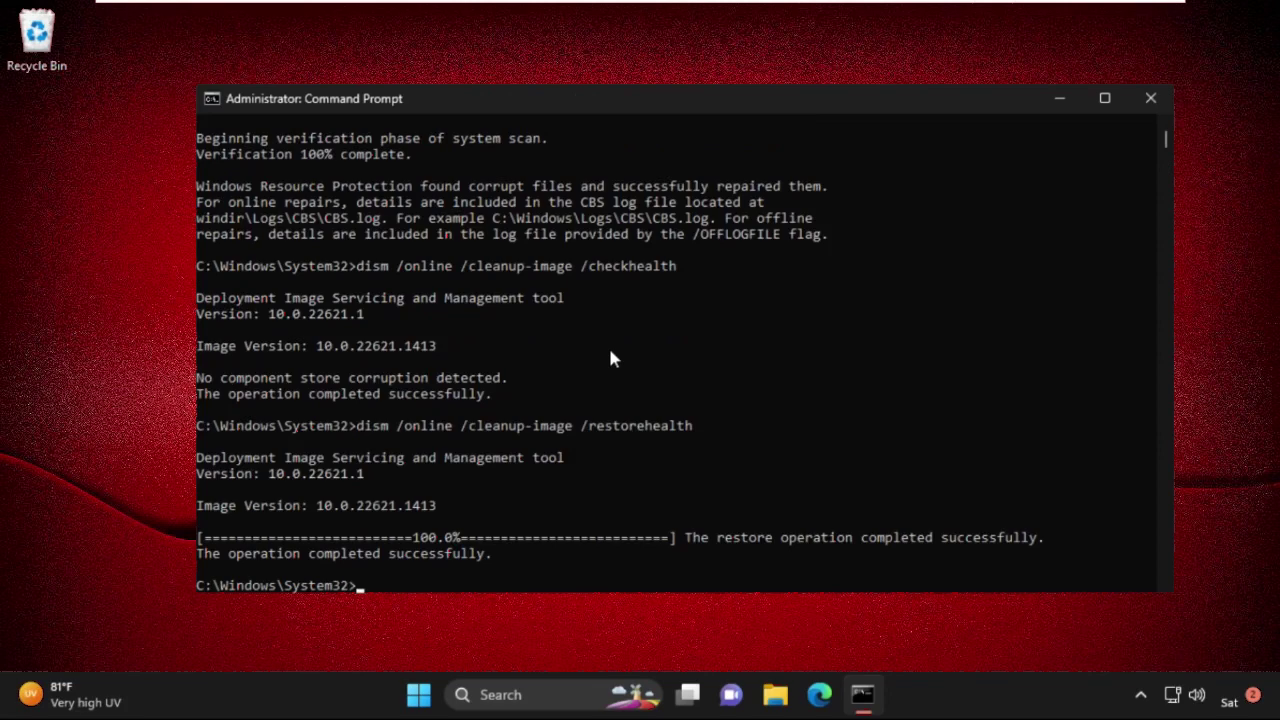
scroll(613, 358, "down", 2)
scroll(613, 358, "down", 4)
scroll(613, 358, "down", 1)
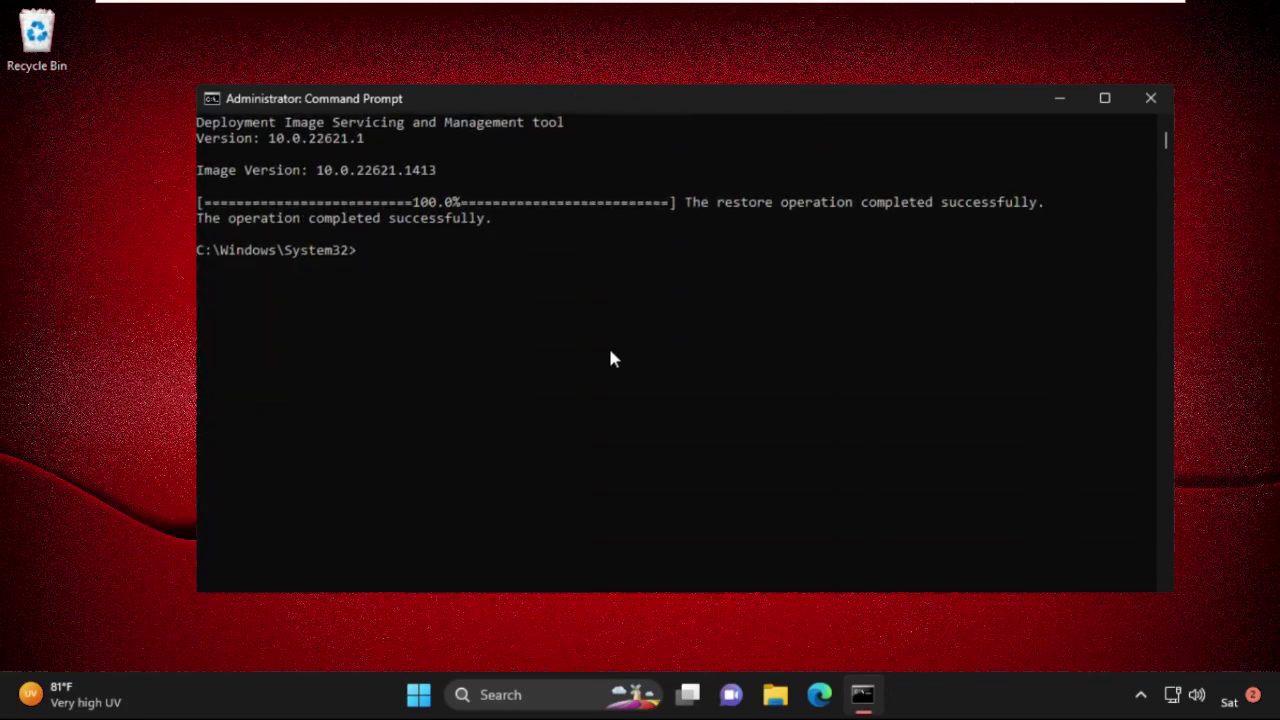
Run dism /online /cleanup-image /scanhealth and confirm it reports no component store corruption
type("dism /")
type("online /cleanup-i")
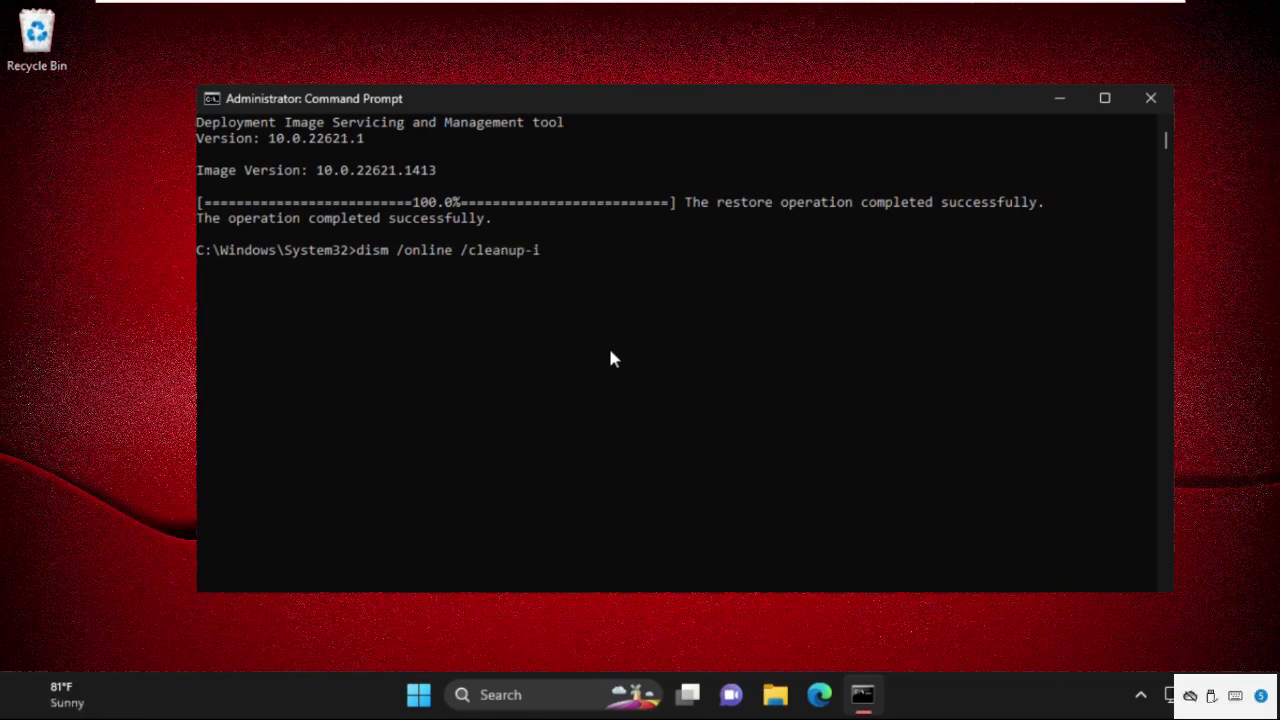
type("mage /res")
key("BackSpace")
key("BackSpace")
key("BackSpace")
type("scanhealth")
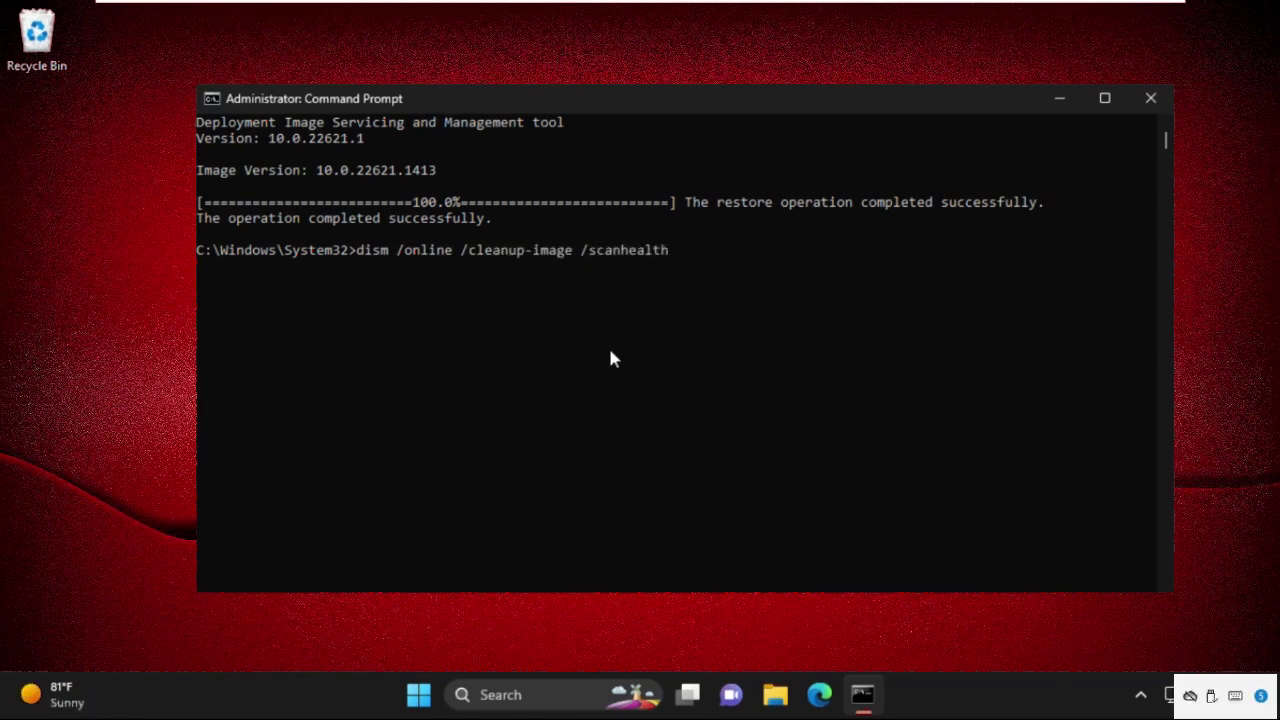
key("Return")
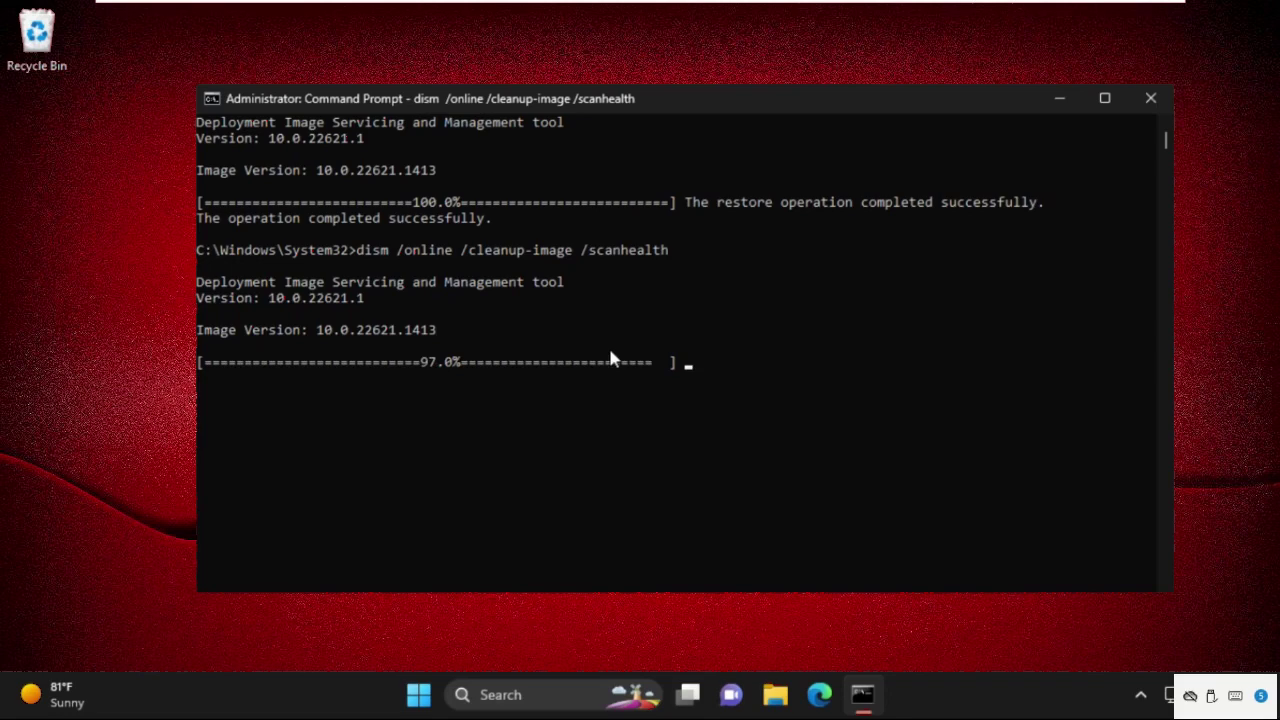
scroll(578, 495, "down", 7)
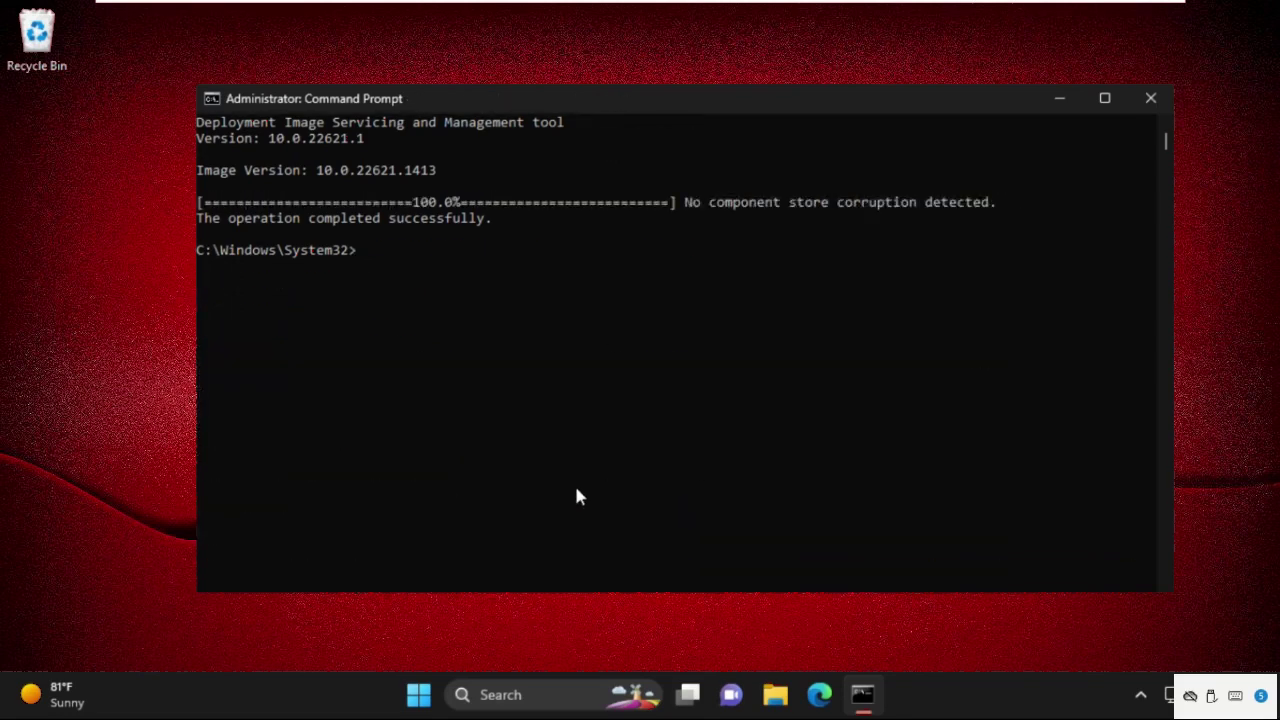